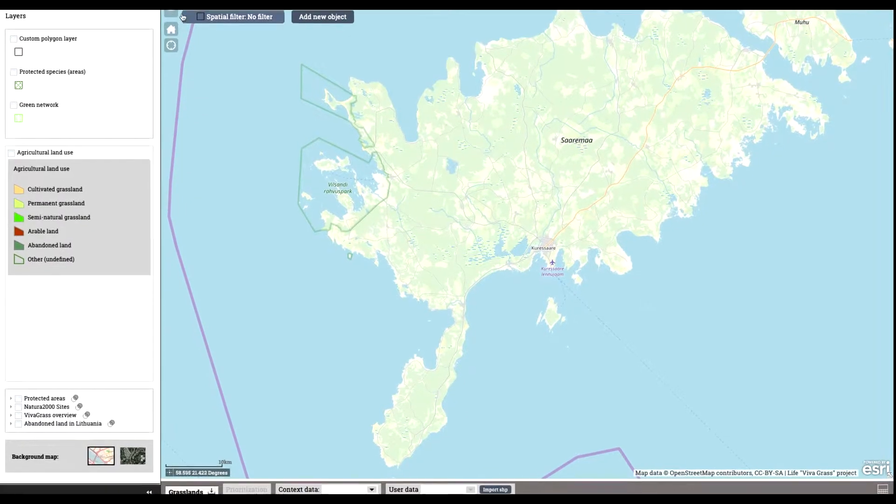
- Open and close the Grasslands table, and switch the background map to satellite imagery and back to the street map
left_click(187, 485)
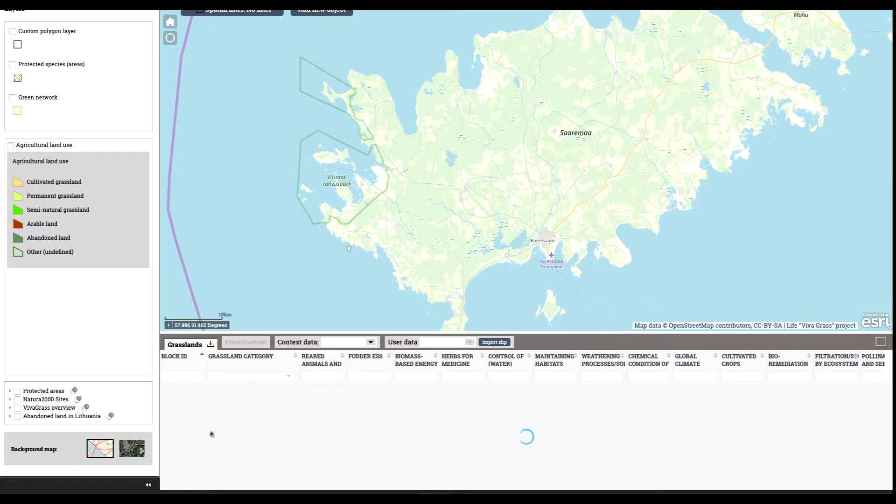
left_click(879, 343)
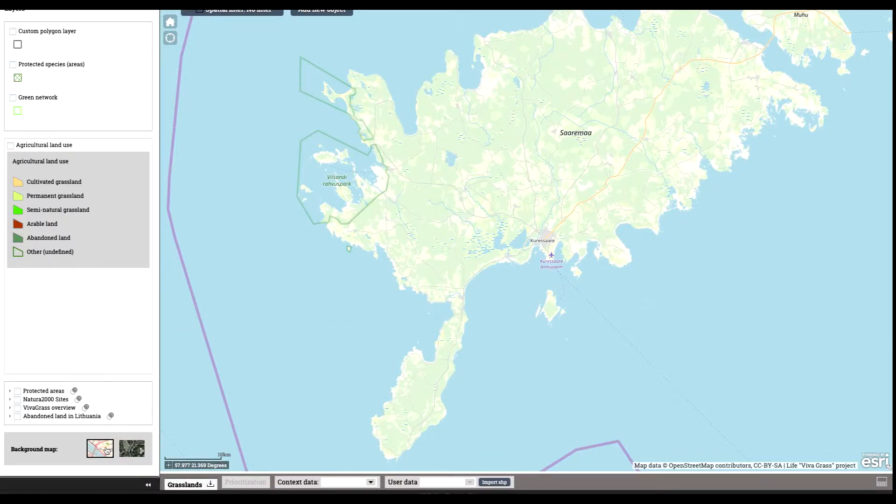
left_click(128, 449)
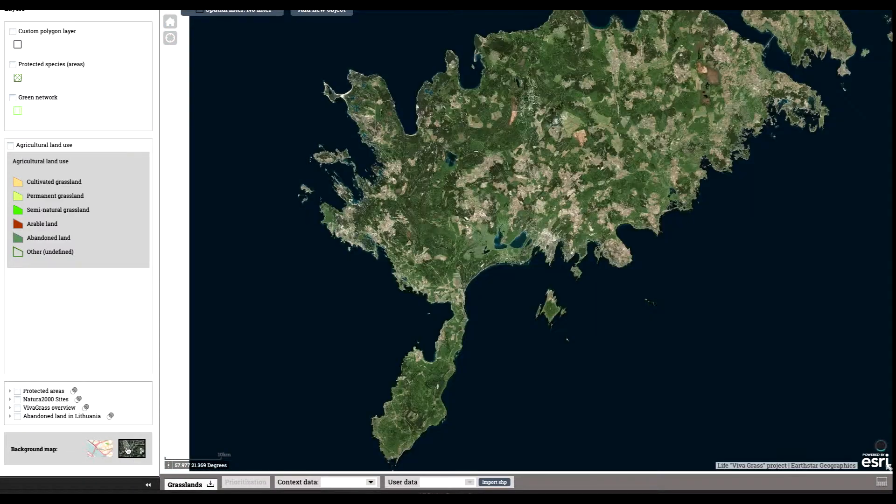
left_click(97, 450)
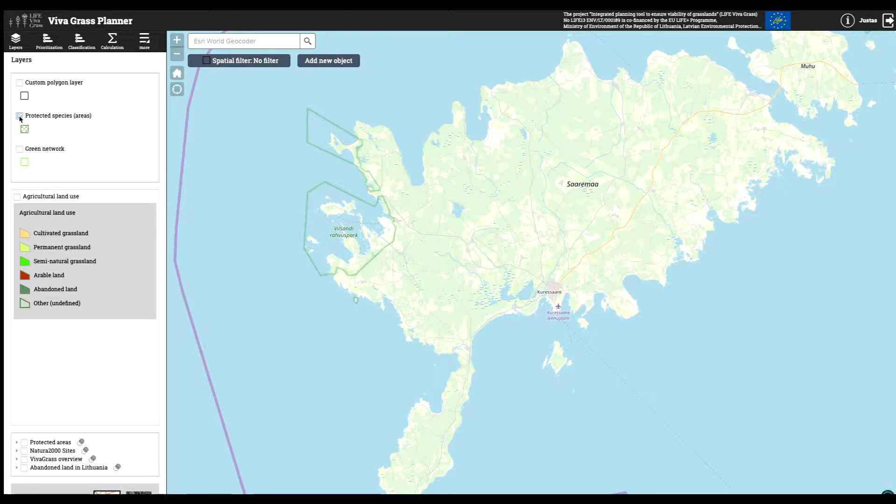
- Switch the Protected species (areas) layer and the Protected areas overlay on and off again
left_click(19, 116)
left_click(19, 117)
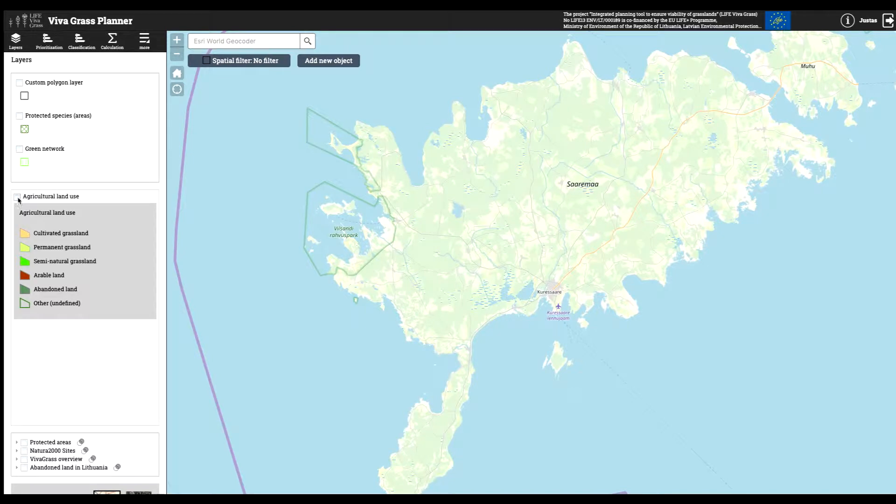
left_click(24, 442)
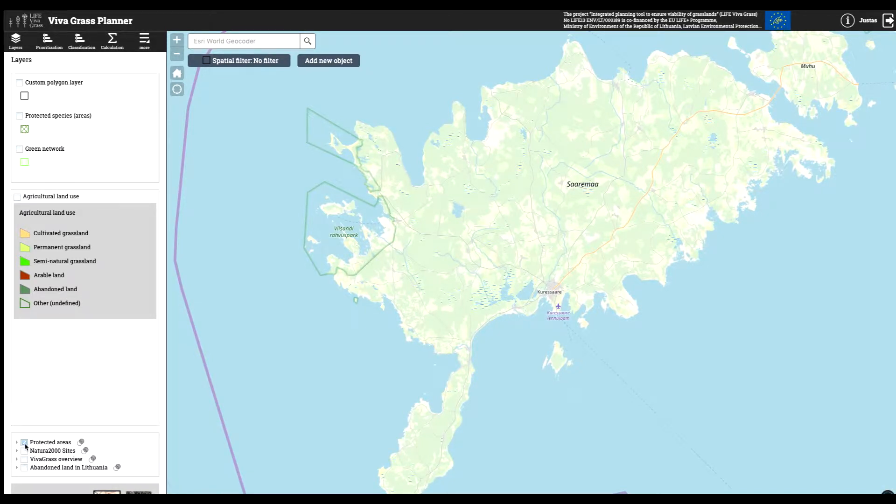
left_click(24, 443)
- Search the map for "saaremaa" and clear the search
left_click(178, 42)
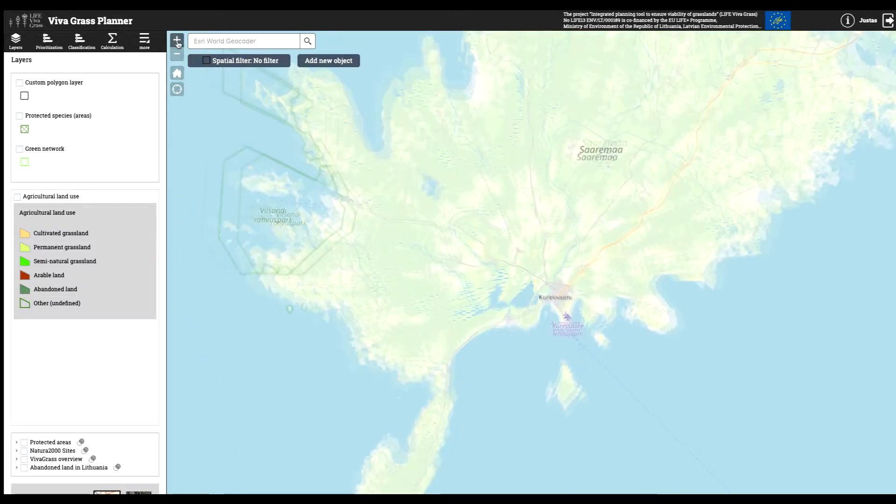
left_click(177, 54)
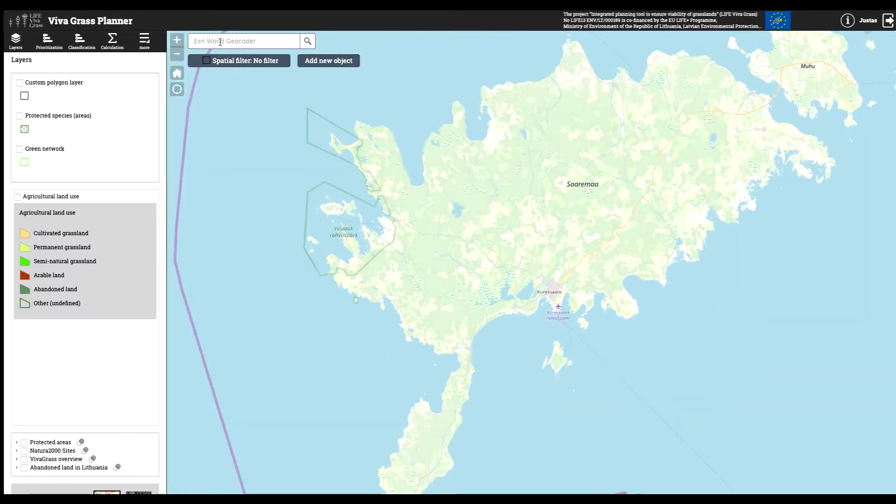
left_click(220, 42)
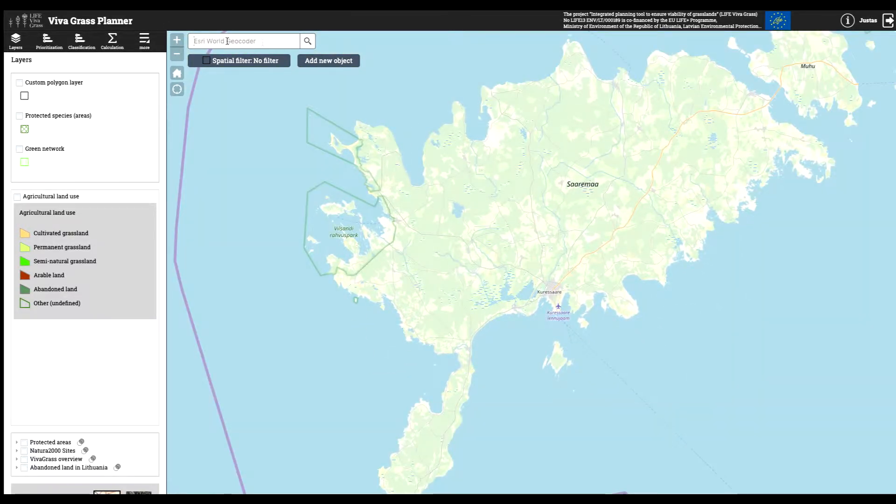
type("tal")
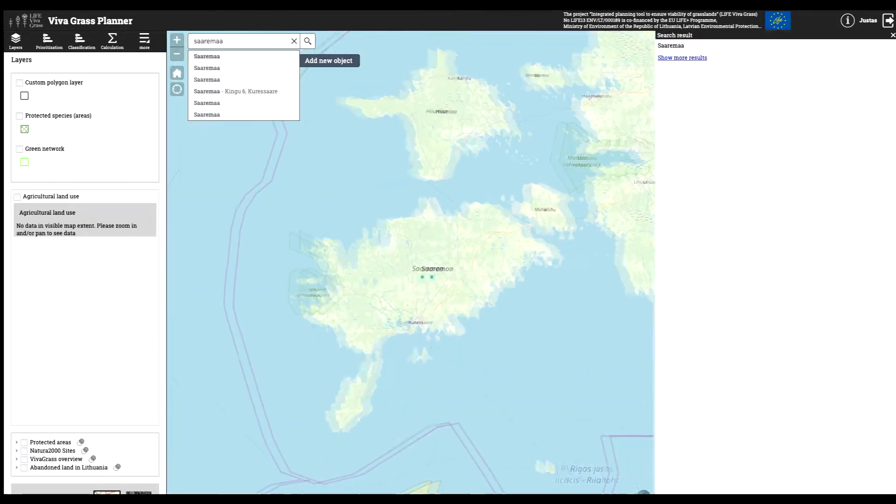
left_click(294, 41)
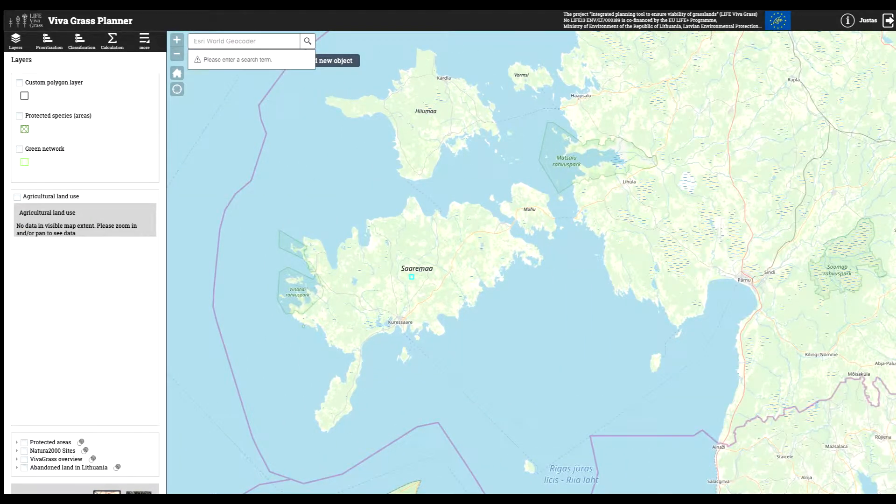
- Review the spatial filter options and the object types available for adding a new object
left_click(235, 62)
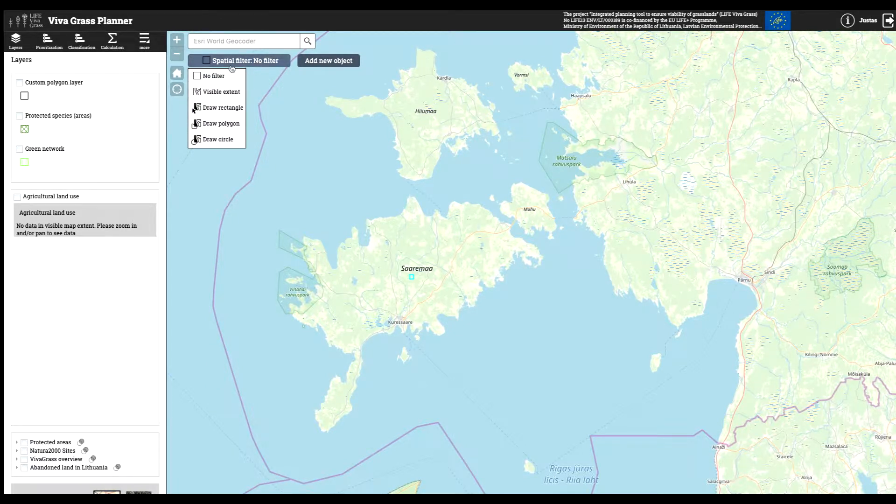
left_click(233, 63)
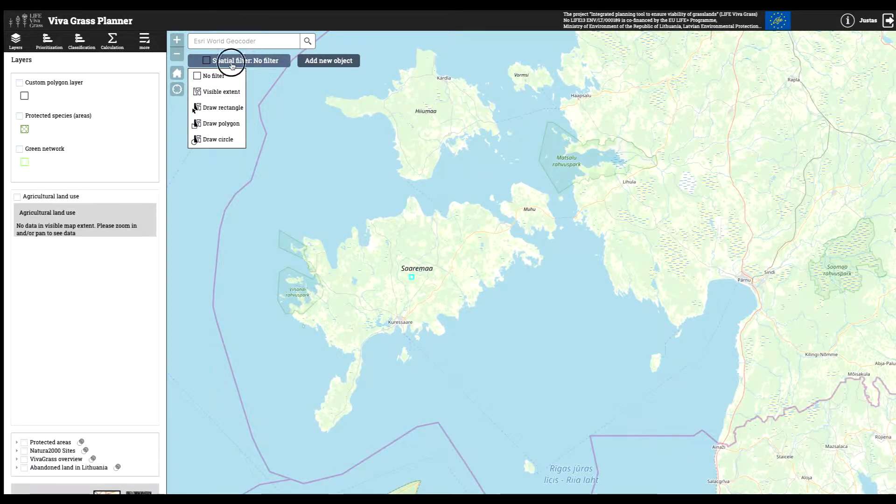
left_click(329, 62)
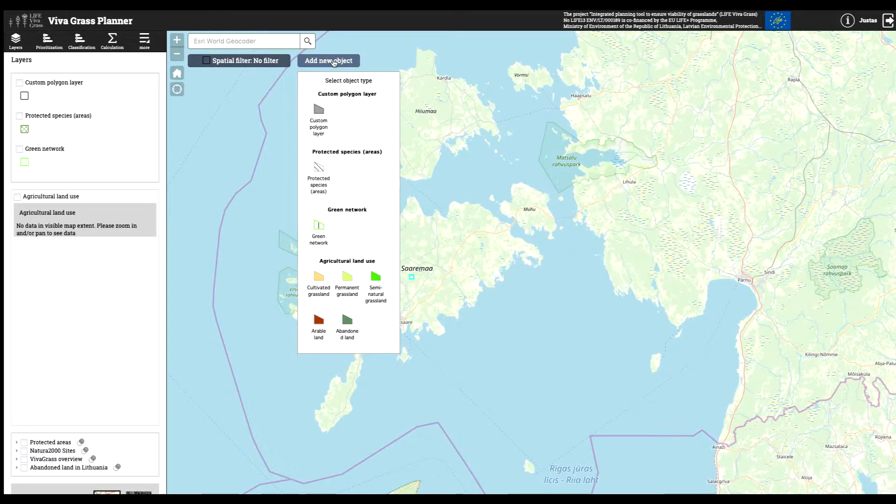
left_click(334, 63)
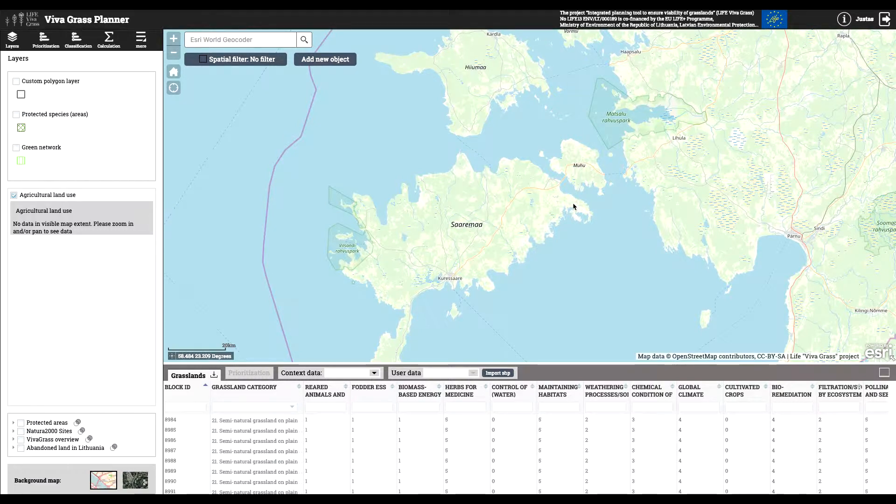
- Filter the Grasslands table to a Herbs for medicine value of 3 and sort it by that column for eastern Saaremaa
scroll(573, 202, "up", 1)
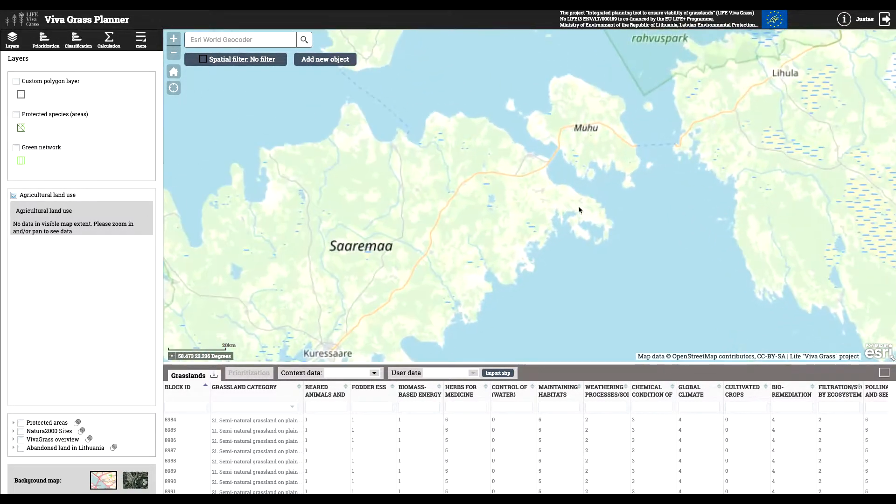
scroll(579, 210, "up", 2)
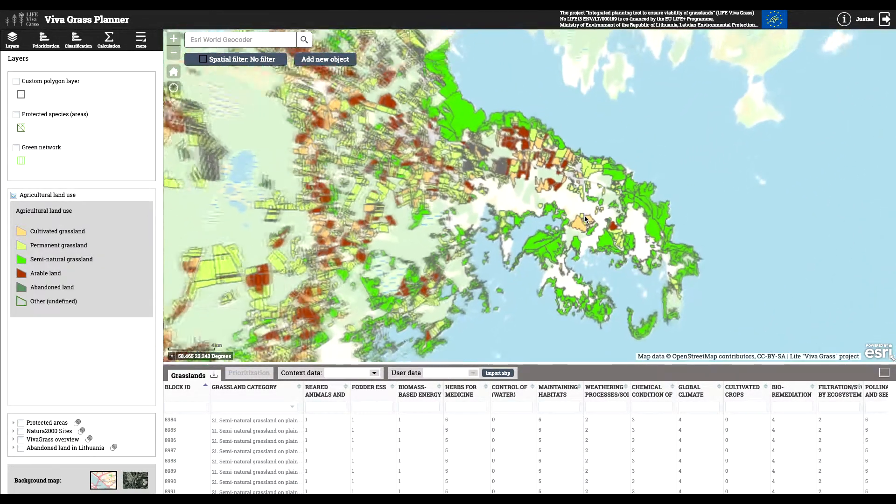
left_click_drag(589, 222, 570, 204)
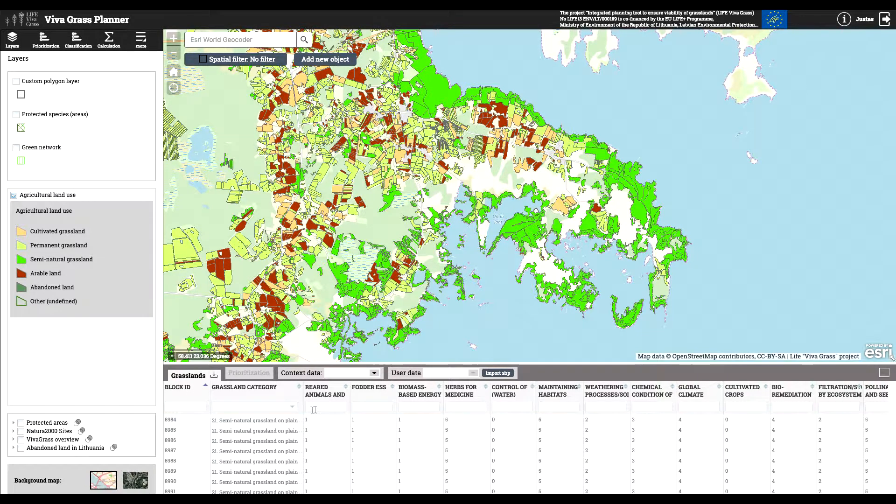
left_click(465, 407)
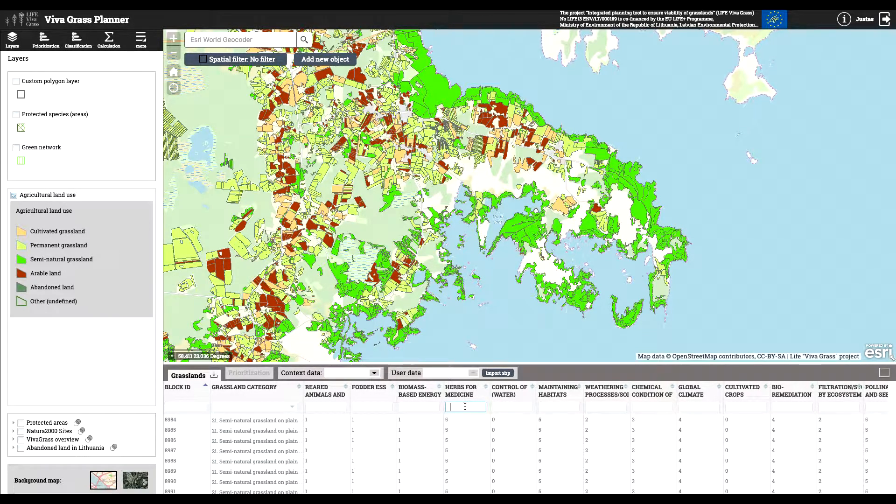
left_click(485, 399)
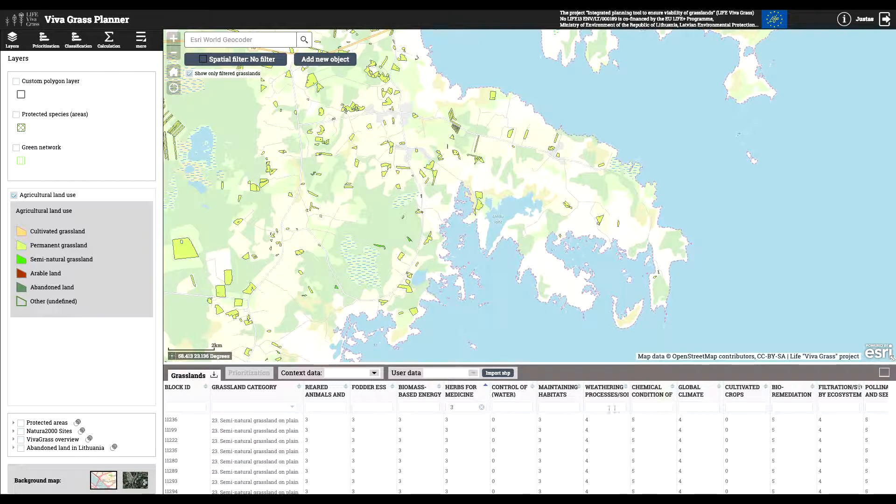
- Filter the grasslands additionally by a Chemical condition value of 2 and sort the table by the Global climate column
left_click(640, 411)
type("2")
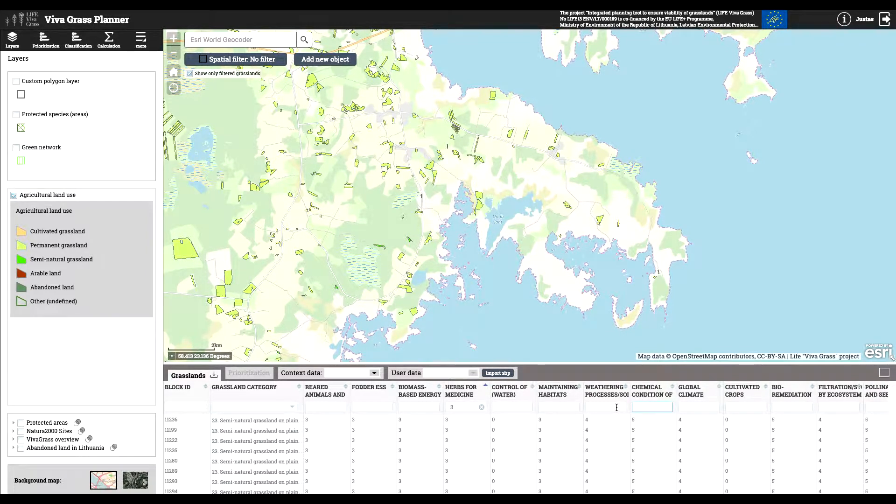
left_click(714, 398)
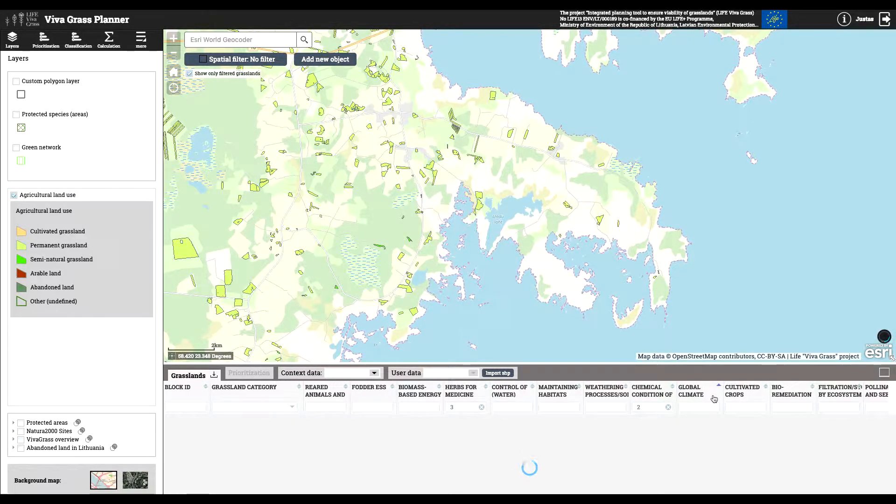
- Clear the Chemical condition and Herbs for medicine filters from the Grasslands table
left_click(668, 407)
left_click(483, 408)
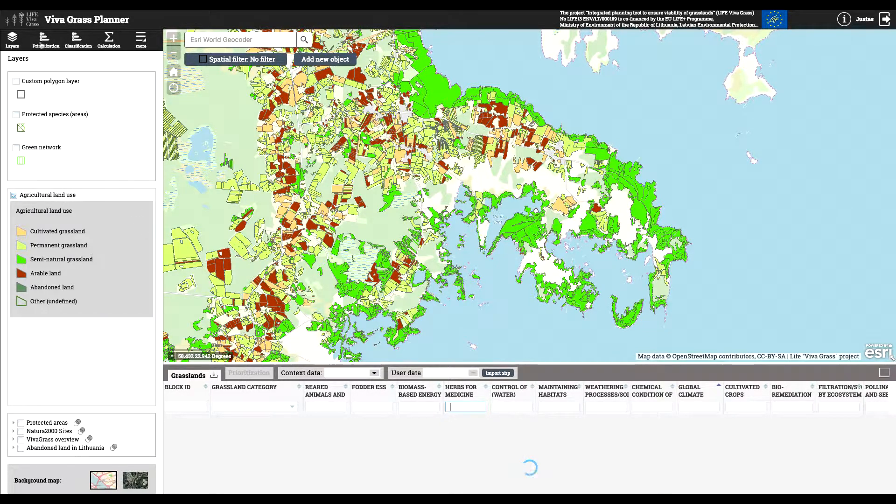
- Examine the Green network context data with its layer shown on the map, hide the layer and close the table
left_click(374, 373)
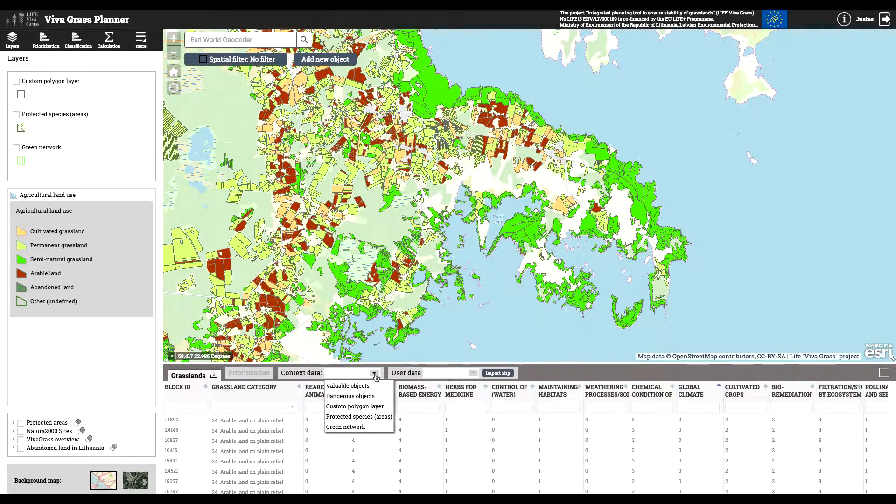
left_click(357, 427)
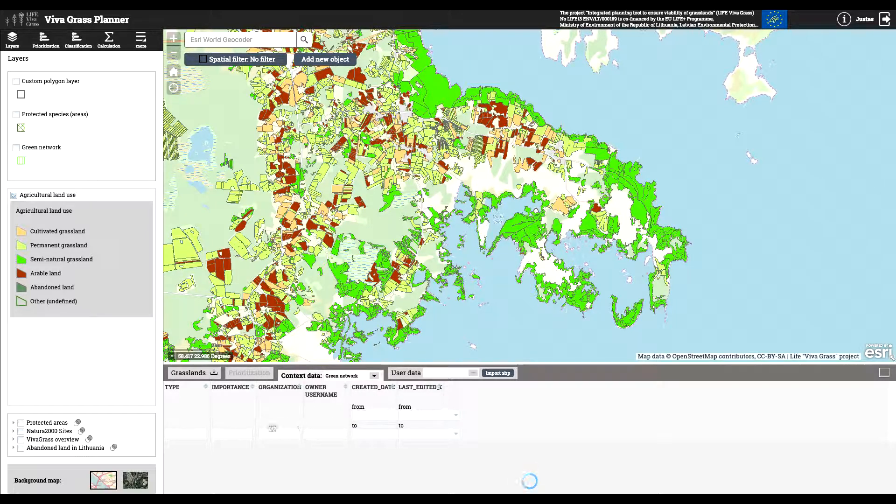
left_click(16, 148)
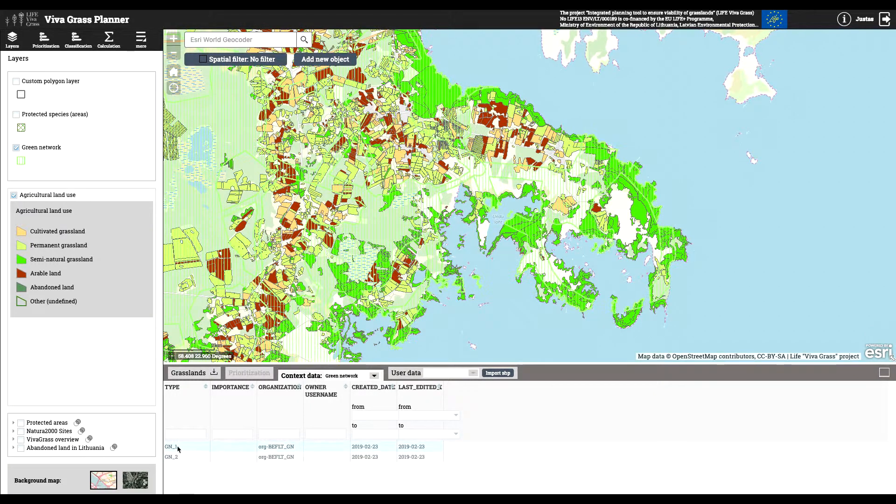
left_click(14, 195)
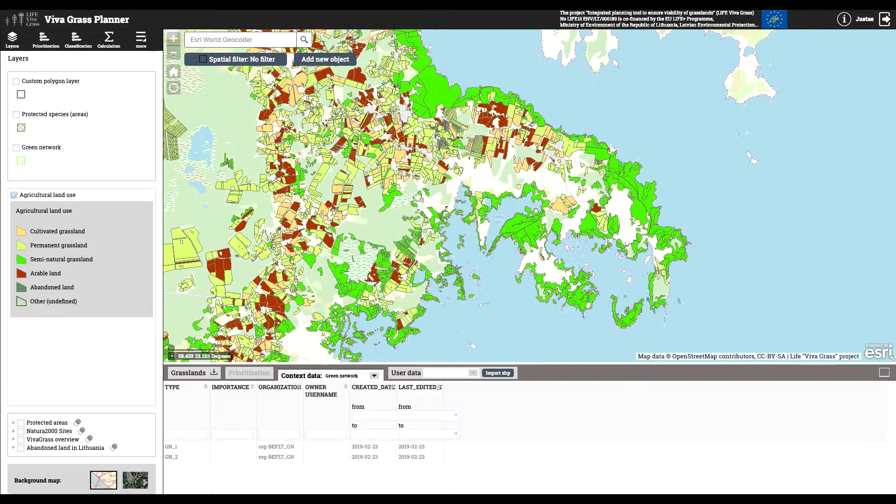
left_click(884, 373)
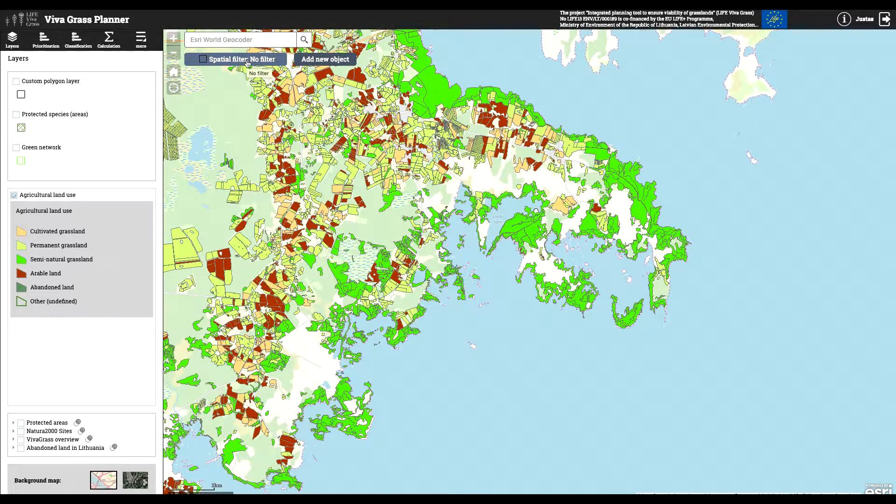
- Draw a rectangular spatial filter of about 55852 ha around the eastern peninsula of Saaremaa
left_click(248, 61)
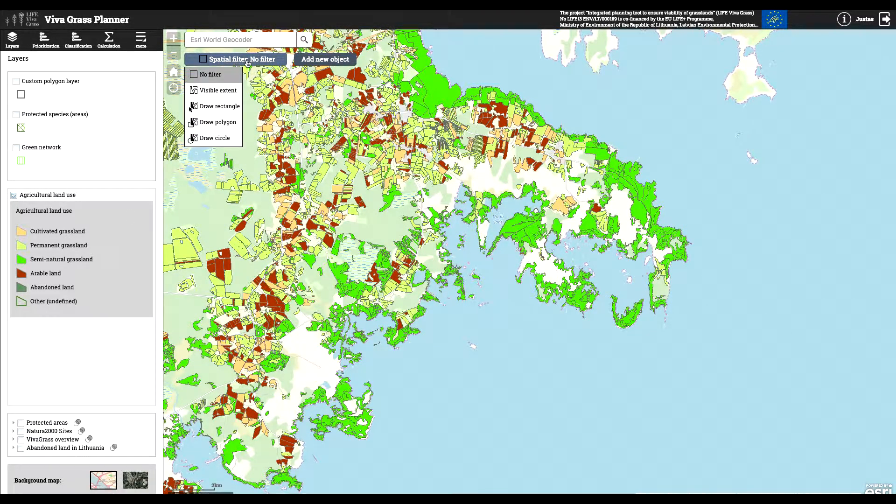
left_click(219, 106)
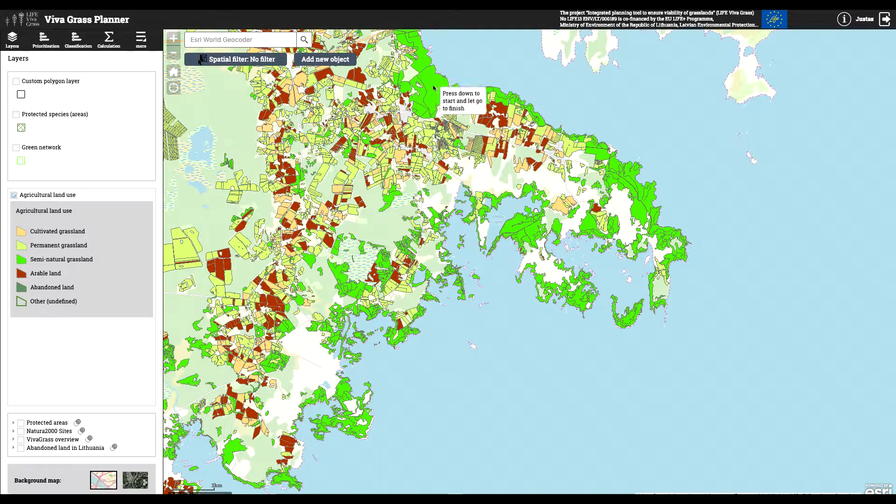
mouse_move(455, 65)
left_mouse_down()
mouse_move(658, 360)
mouse_move(726, 372)
left_mouse_up()
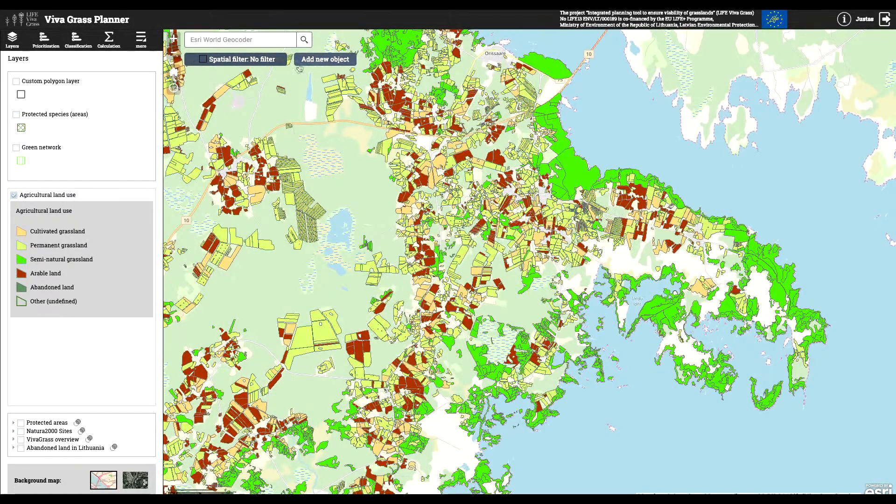
- Add a four-sided semi-natural grassland polygon in the empty inland area just north of the small lake
left_click(311, 61)
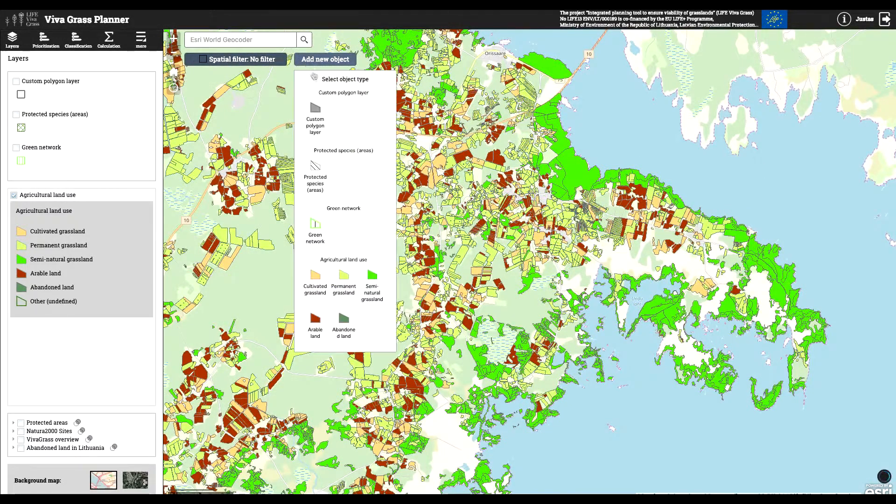
left_click(371, 276)
left_click(359, 178)
left_click(342, 199)
left_click(362, 214)
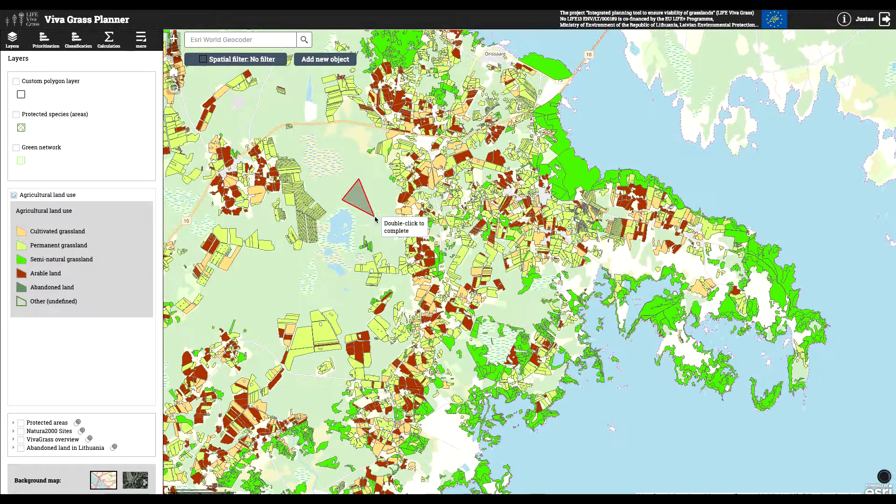
double_click(383, 195)
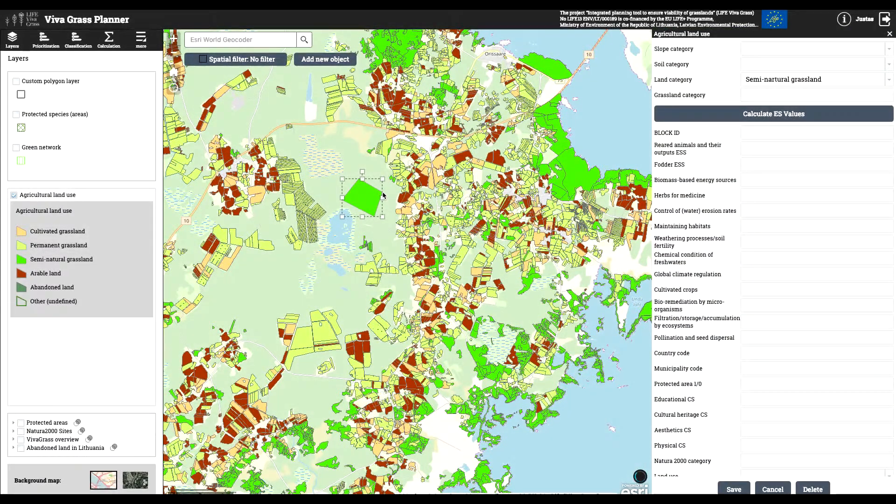
- Calculate the new grassland's ES values with Plain slope category and Medium soil category, and delete the polygon
left_click(819, 117)
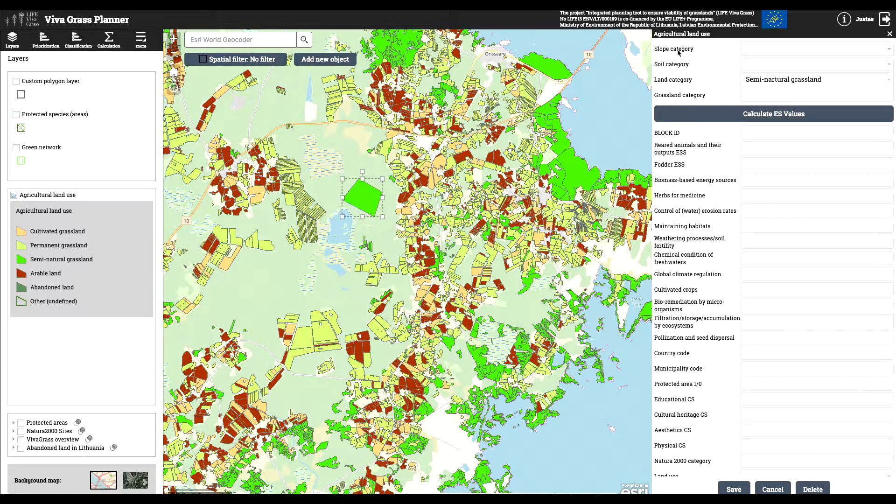
left_click(794, 49)
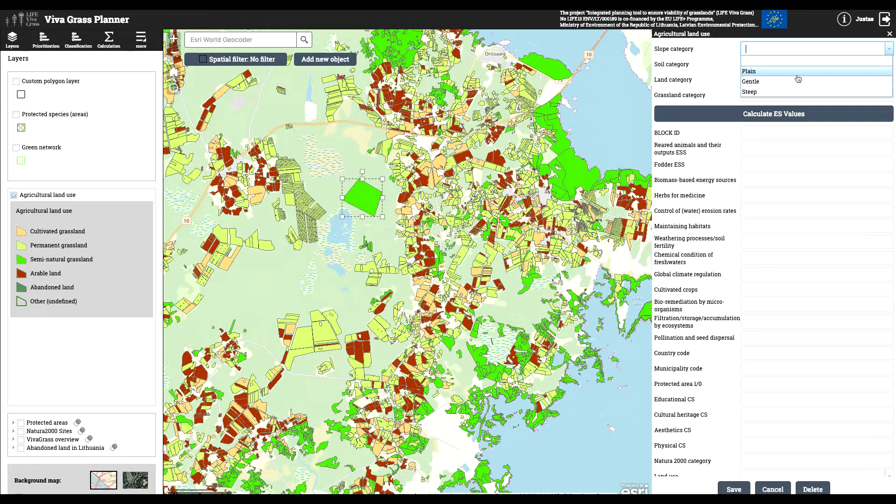
left_click(797, 75)
left_click(793, 64)
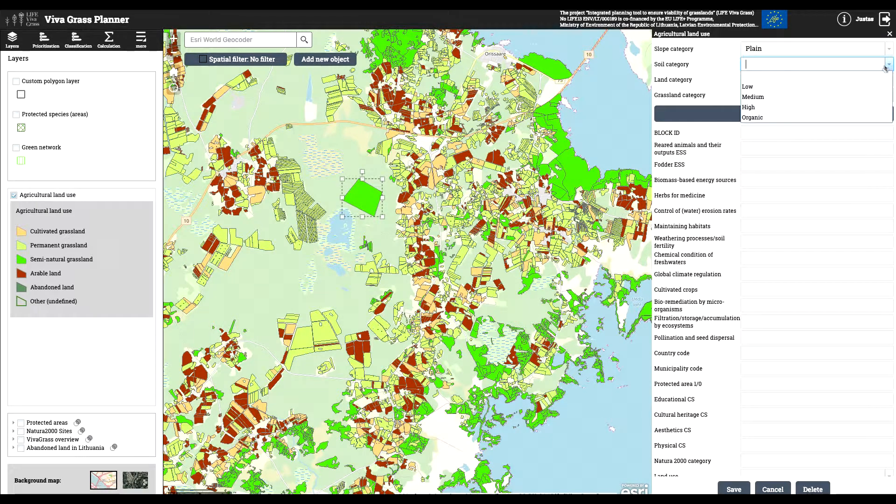
left_click(789, 96)
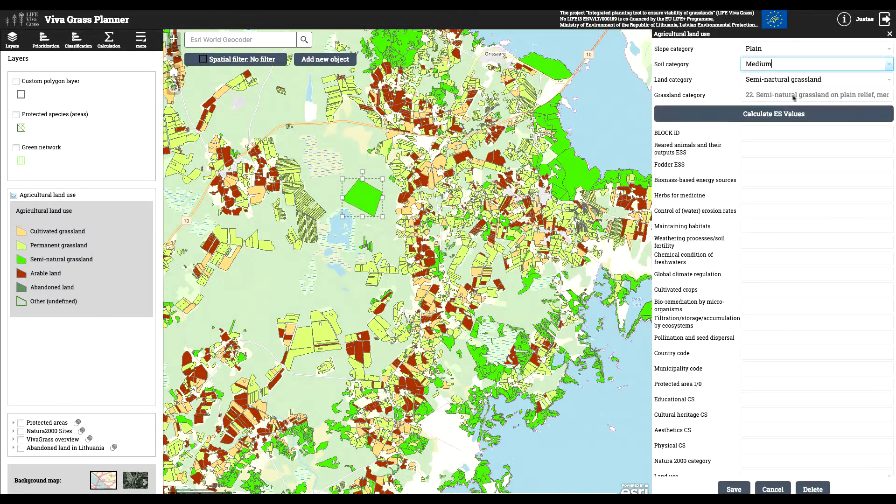
left_click(826, 117)
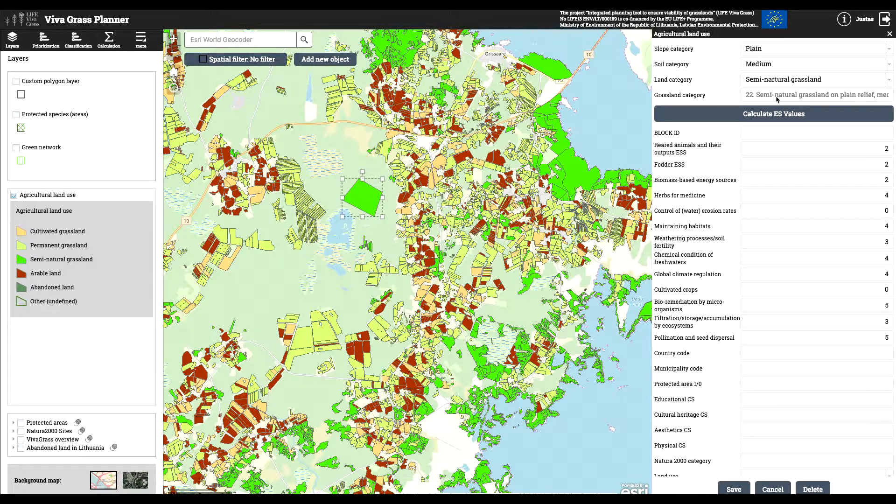
left_click(813, 489)
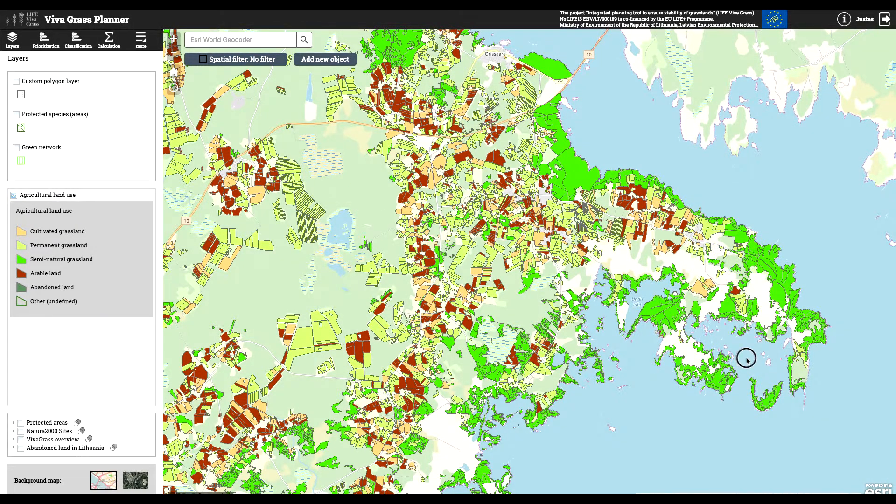
- Open the large coastal semi-natural grassland southeast of Orissaare for editing, examine its attributes and save the form
left_click_drag(746, 360, 642, 363)
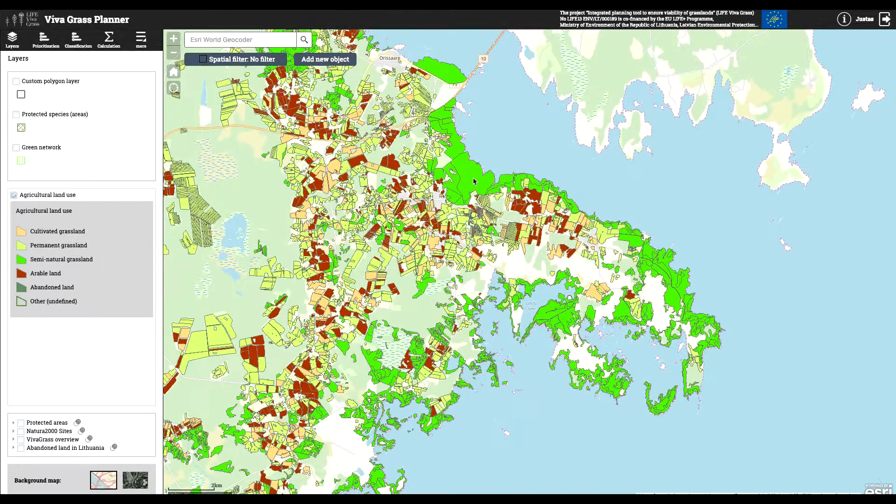
left_click(473, 182)
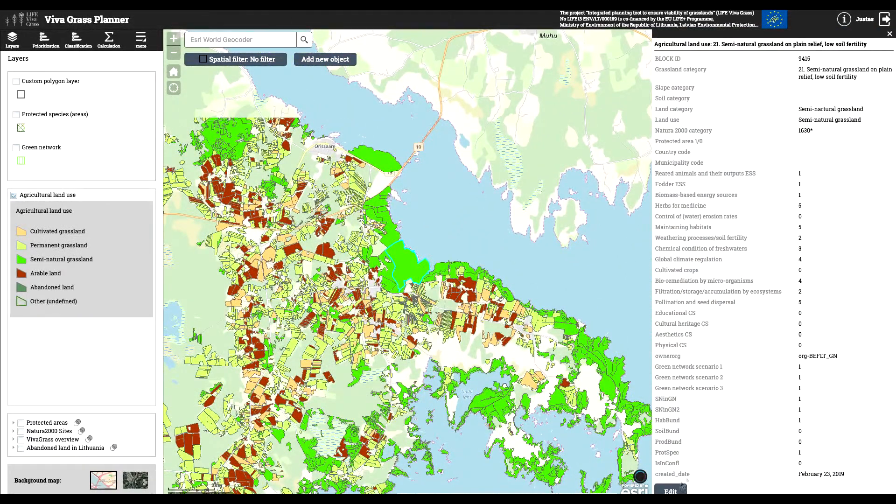
left_click(672, 491)
left_click(858, 269)
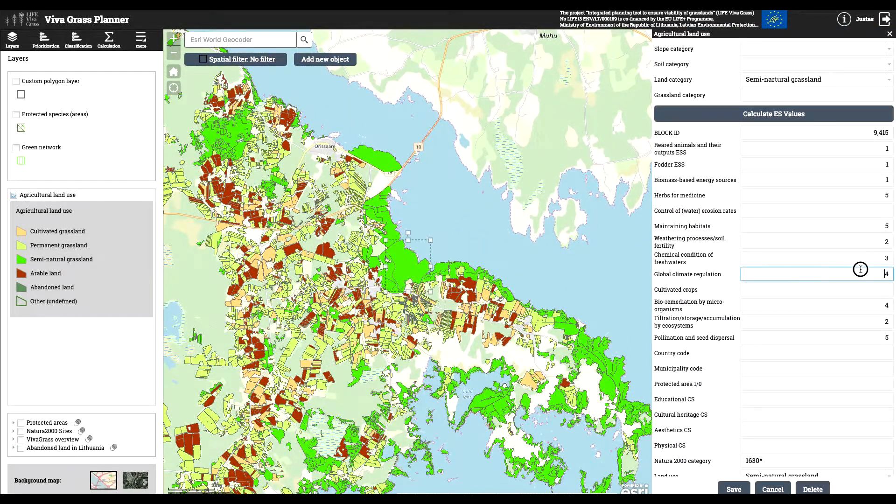
scroll(857, 297, "down", 5)
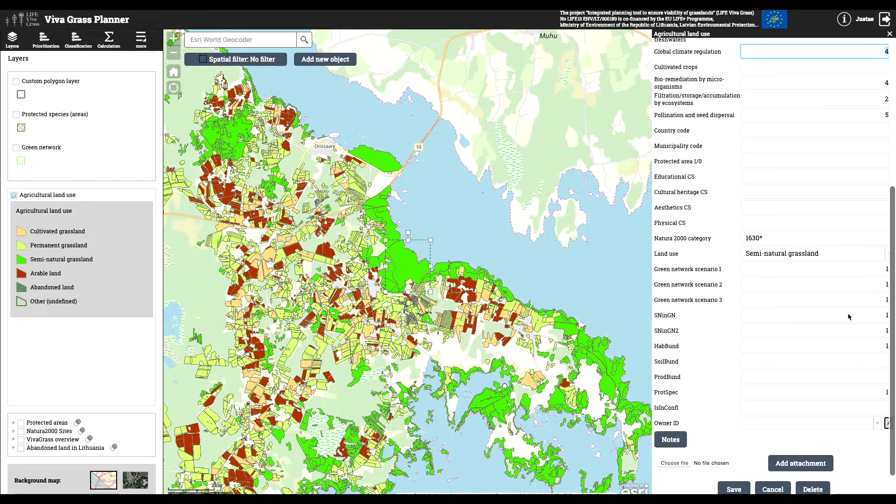
scroll(844, 303, "up", 3)
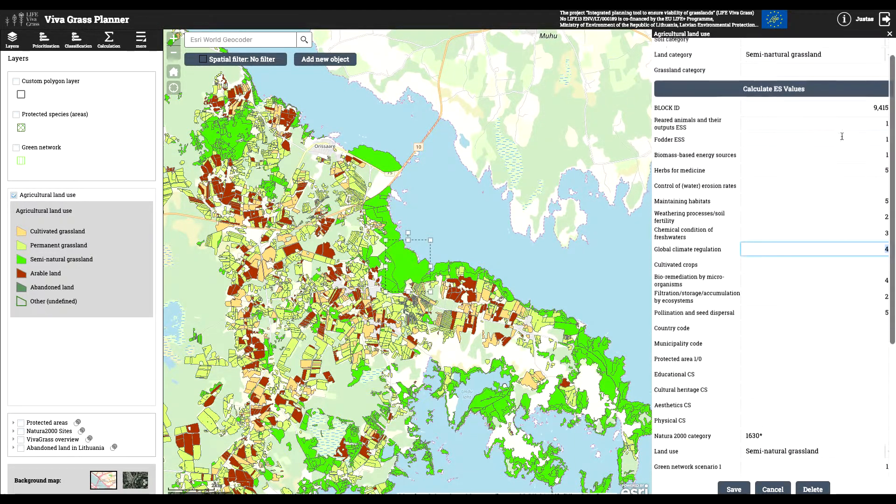
scroll(830, 382, "down", 4)
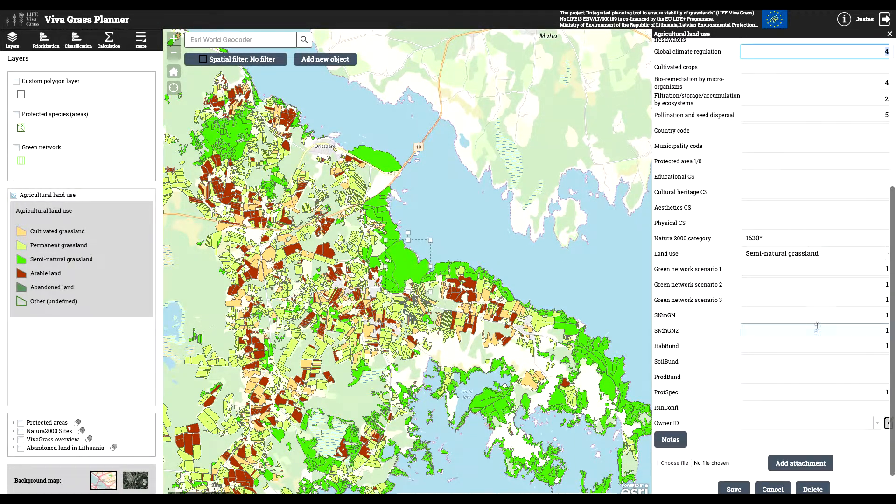
left_click(734, 490)
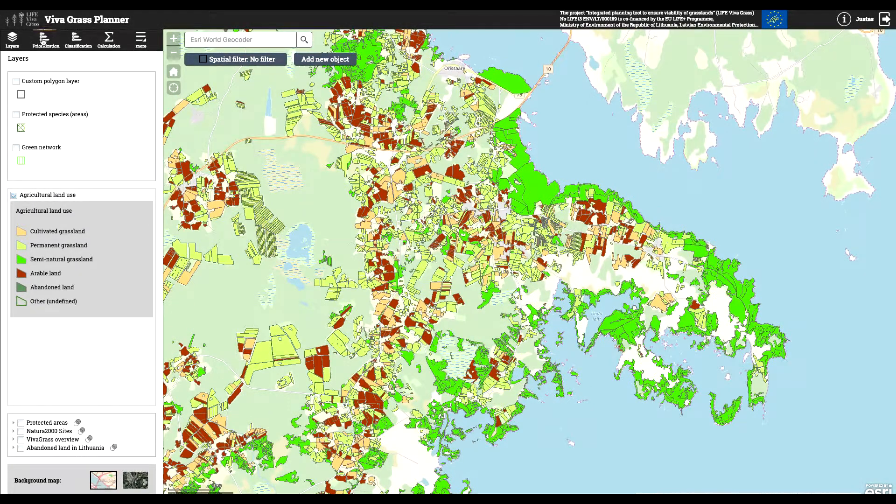
- Start the prioritization tool and draw a rectangular spatial filter of about 46358 ha around the eastern peninsula
left_click(44, 42)
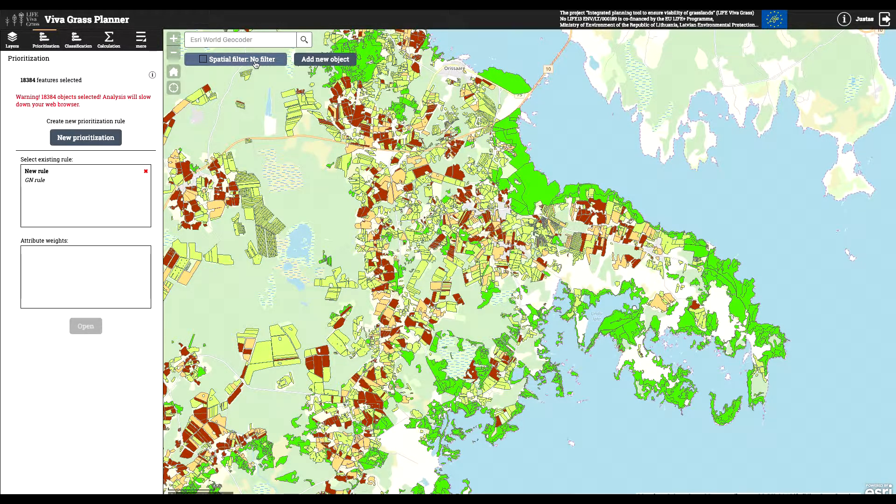
left_click(241, 60)
left_click(215, 106)
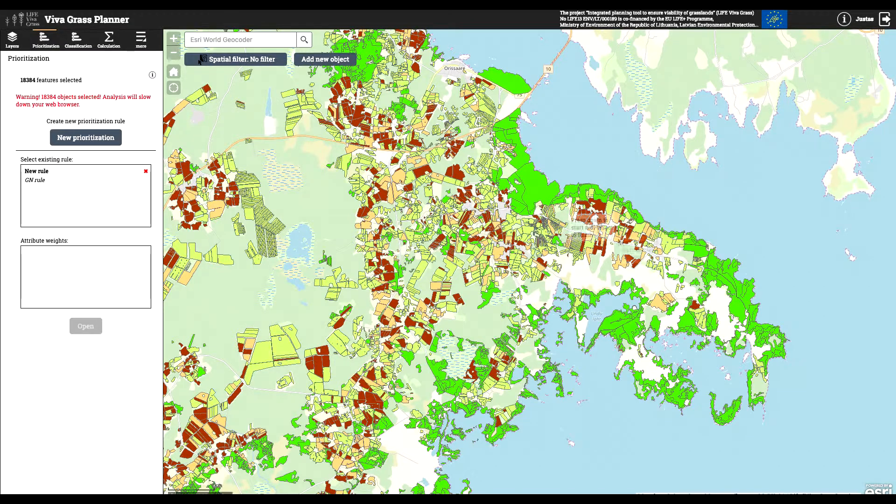
mouse_move(558, 164)
left_mouse_down()
mouse_move(607, 292)
mouse_move(804, 460)
mouse_move(802, 448)
left_mouse_up()
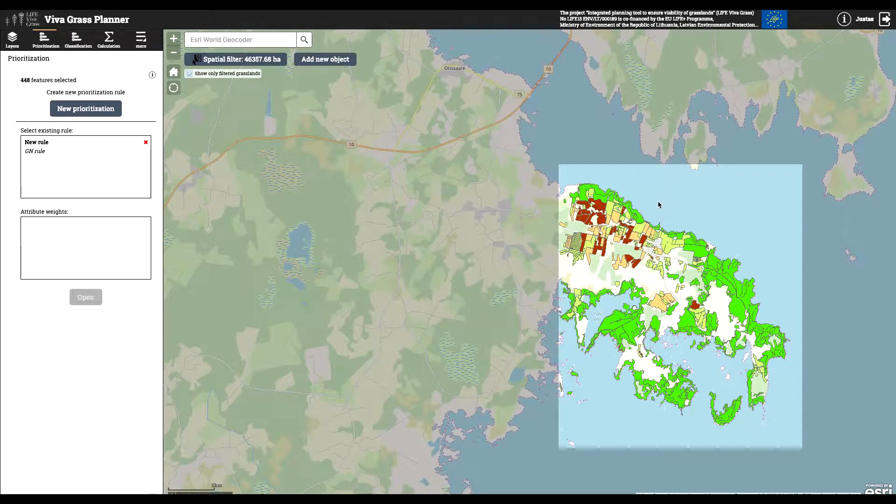
- Create a new prioritization using Maintaining habitats, Global climate regulation, and Pollination and seed dispersal
left_click(85, 112)
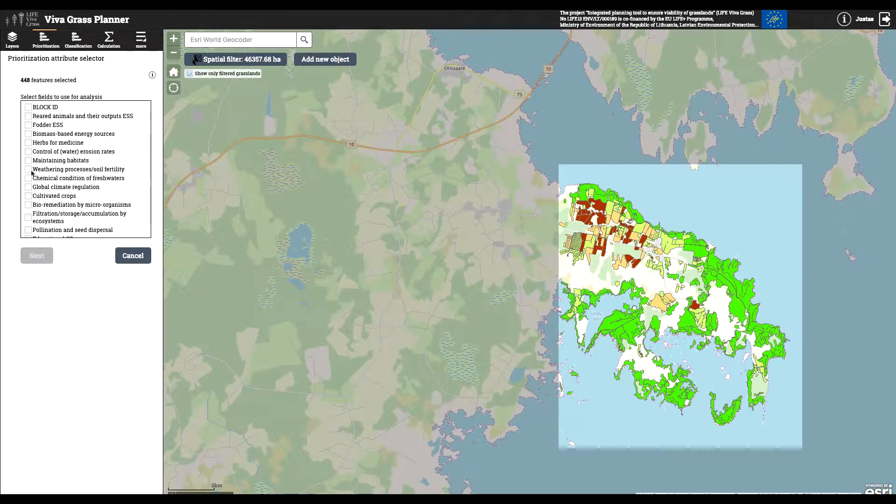
left_click(29, 162)
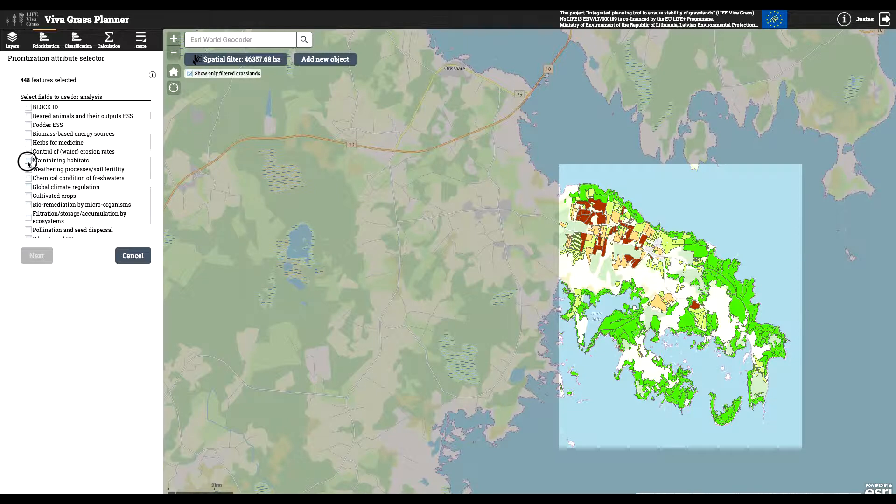
scroll(26, 154, "down", 2)
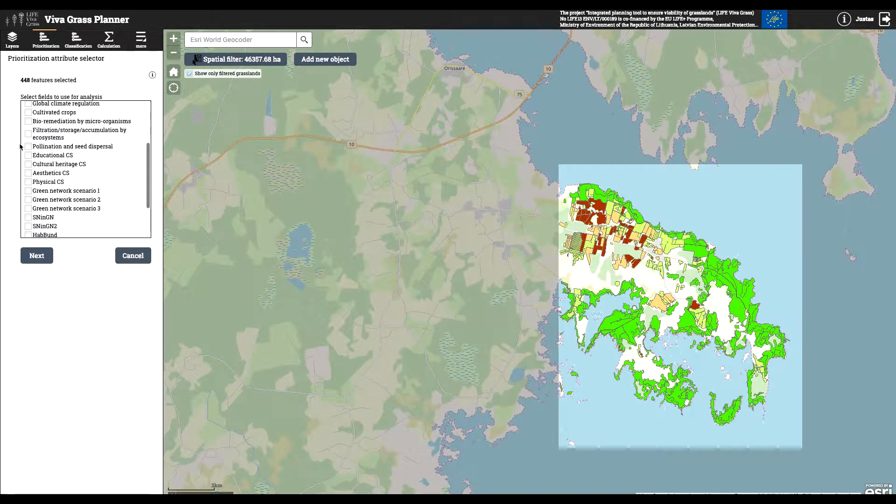
left_click(29, 147)
scroll(36, 153, "up", 1)
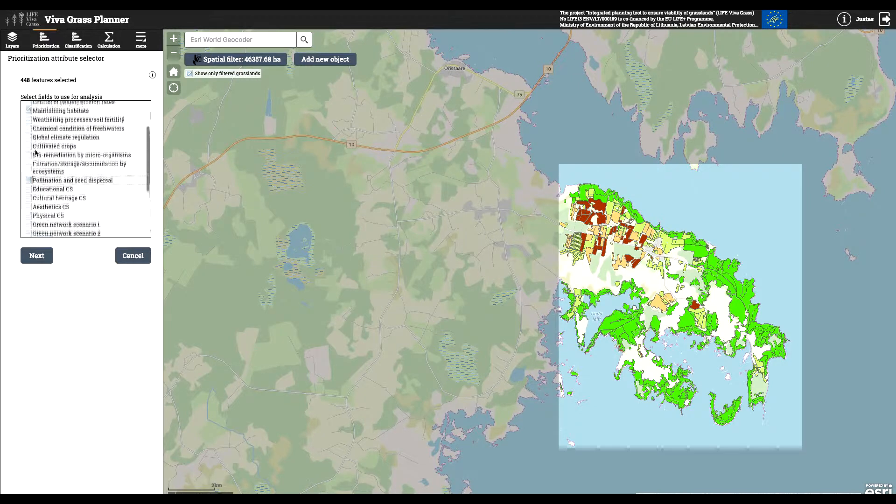
left_click(28, 151)
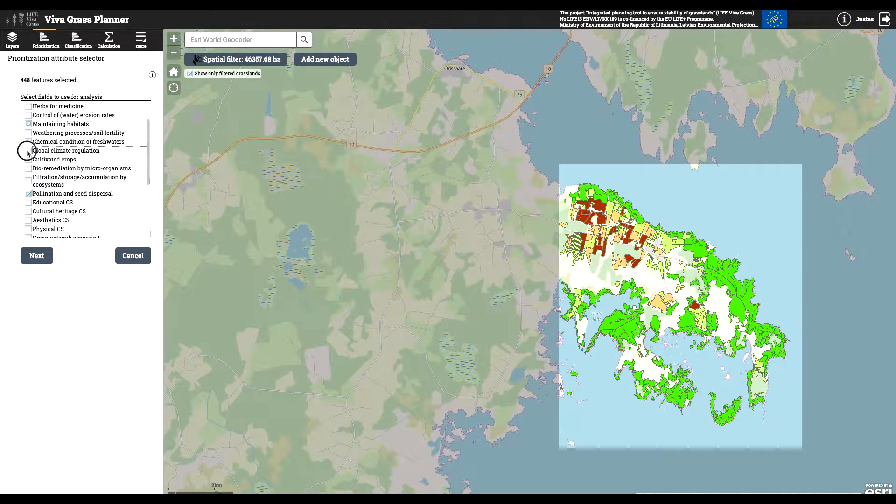
left_click(37, 259)
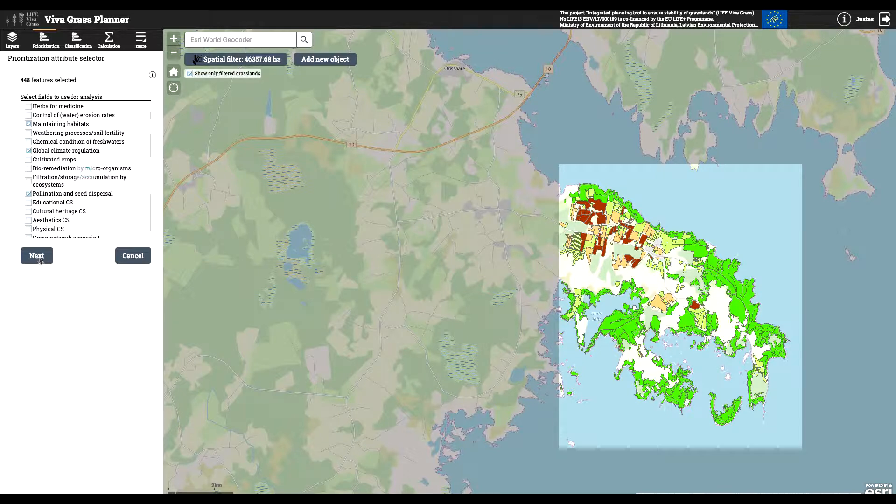
- Weight Maintaining habitats at 50, Global climate regulation at 10, and Pollination and seed dispersal at 40
left_click(135, 112)
type("50")
left_click(142, 128)
type("10")
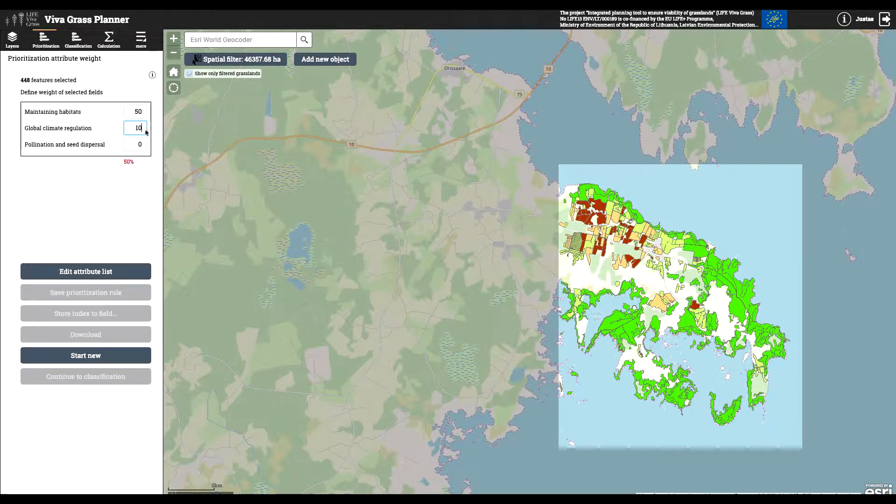
left_click(140, 145)
type("40")
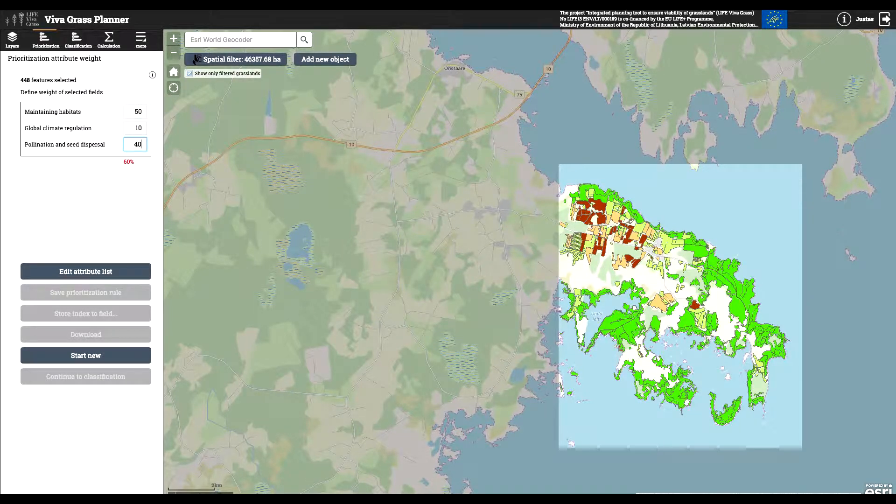
left_click(145, 173)
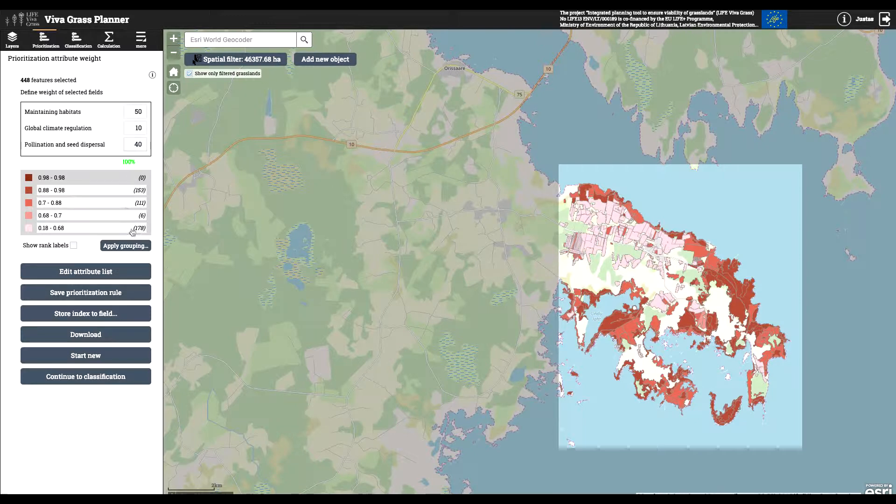
- Show and hide the rank labels on the map, and open the table with the prioritization results
left_click(73, 246)
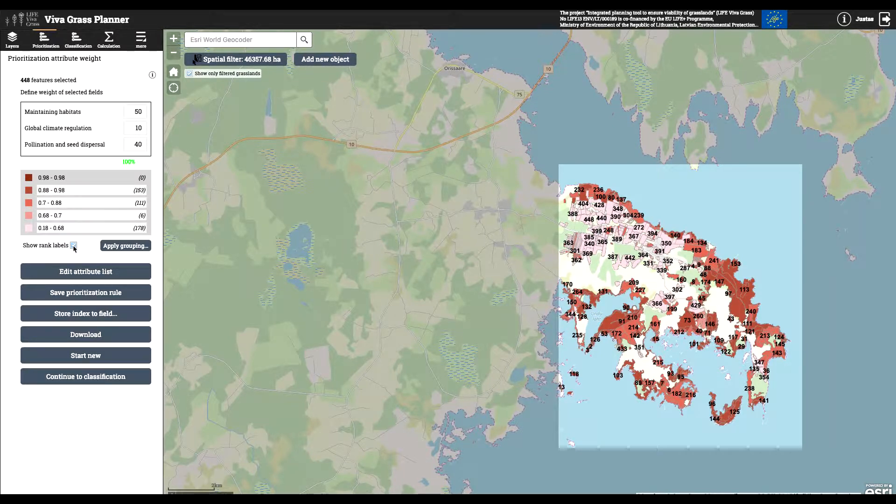
left_click(74, 246)
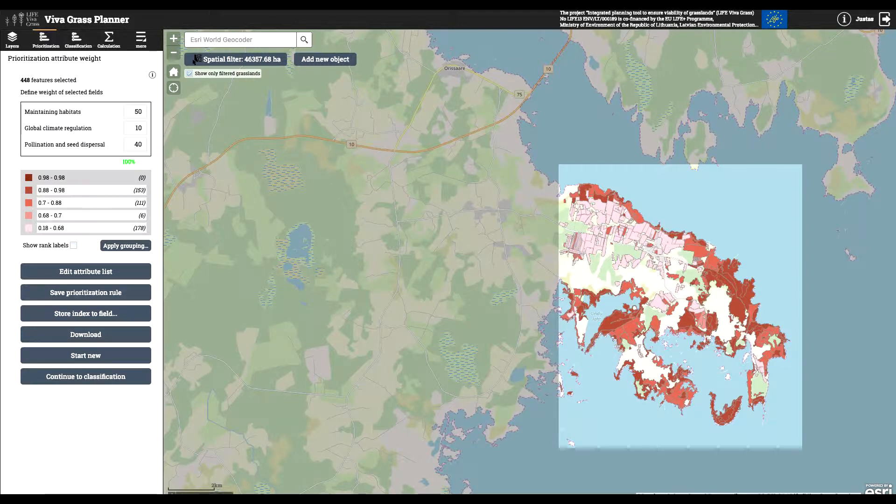
left_click(220, 493)
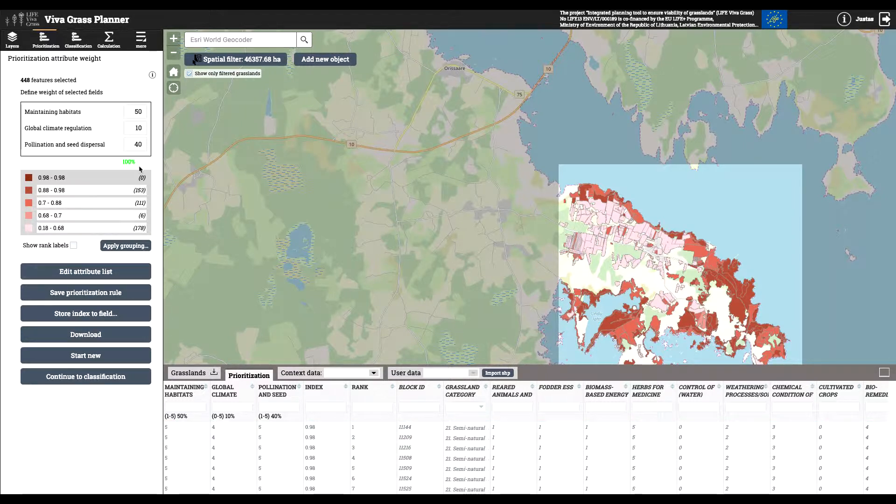
- Discard the current prioritization and set up a new one using Maintaining habitats, Global climate regulation, and Pollination and seed dispersal
left_click(124, 278)
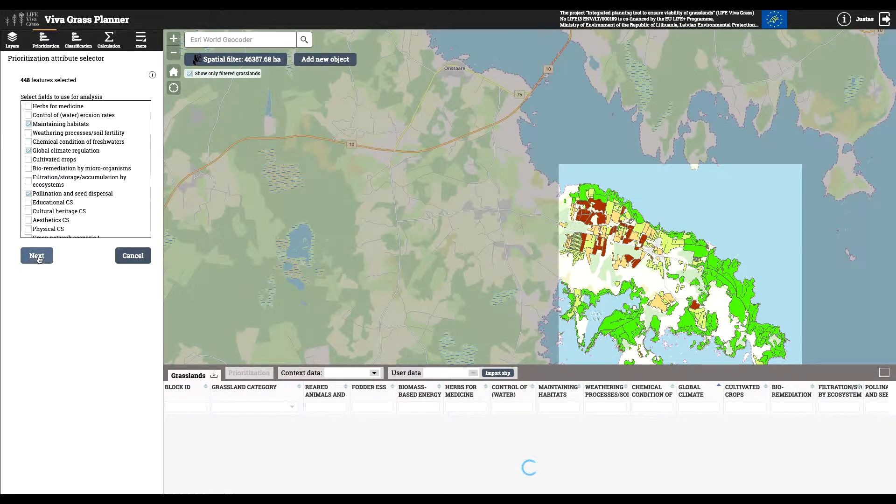
left_click(125, 257)
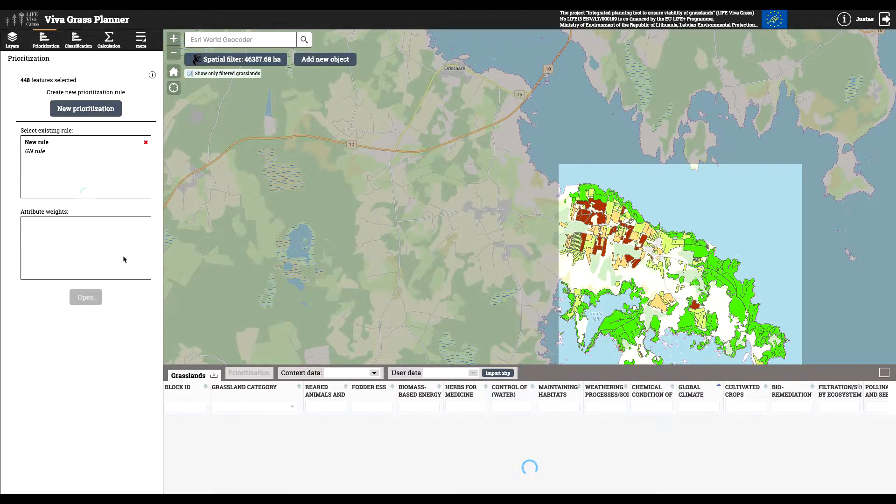
left_click(80, 112)
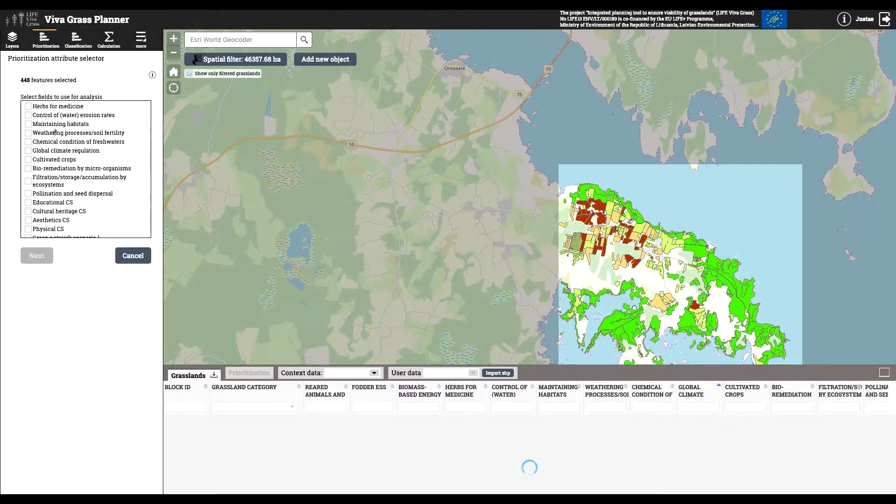
left_click(28, 124)
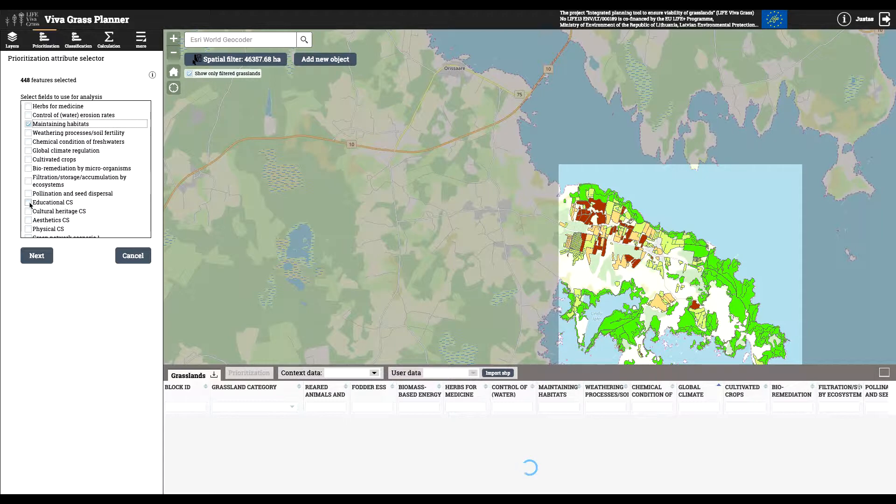
scroll(34, 202, "down", 3)
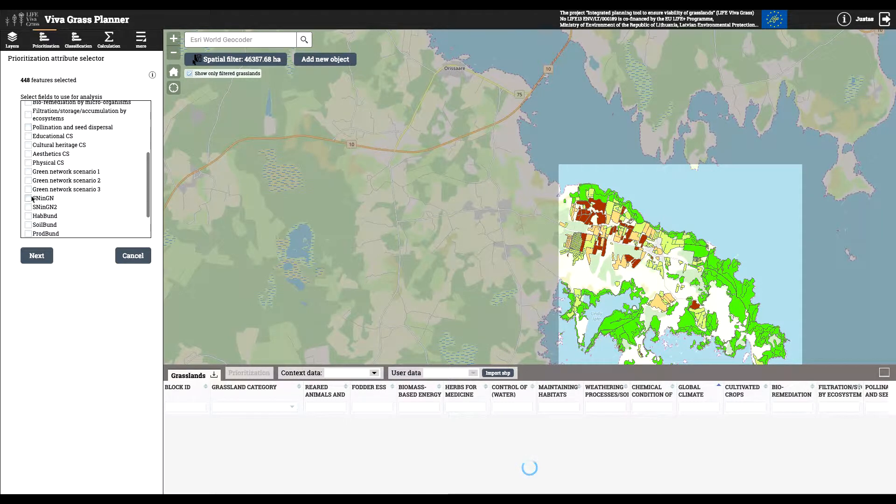
scroll(32, 198, "up", 2)
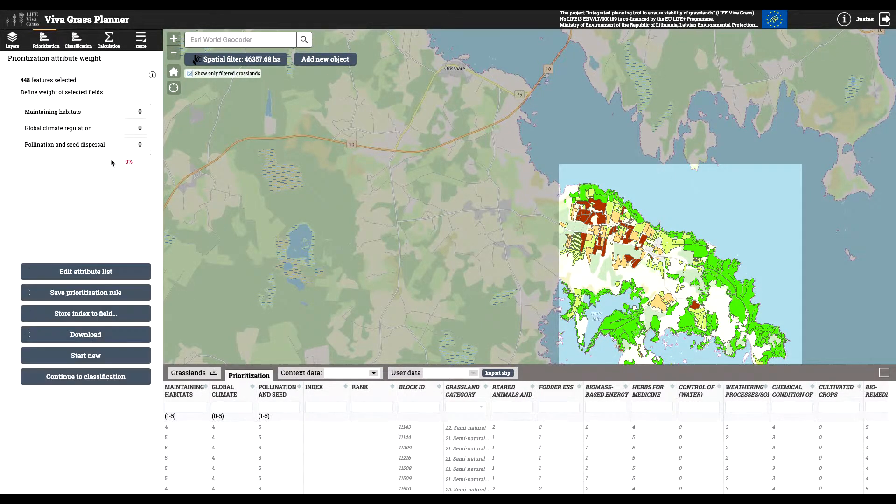
- Weight Maintaining habitats at 50, Global climate regulation at 10, and Pollination and seed dispersal at 40
left_click_drag(136, 112, 145, 115)
left_click(134, 131)
type("10")
left_click(145, 145)
type("4")
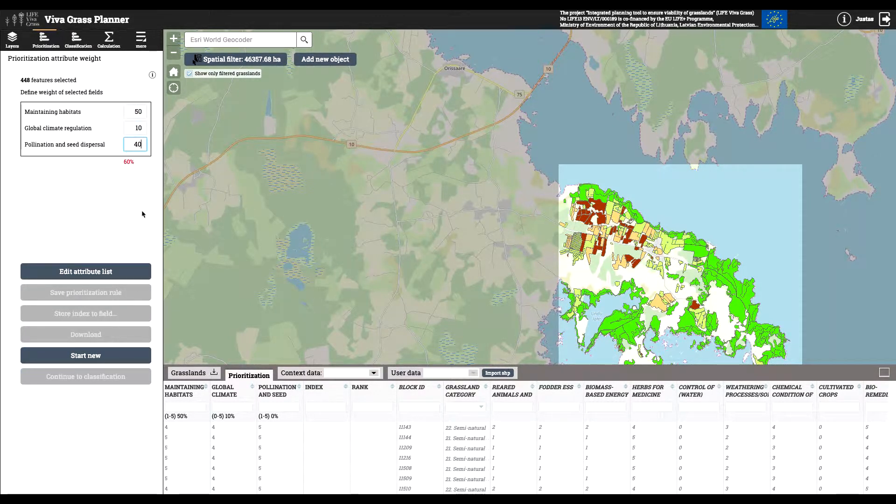
left_click(142, 214)
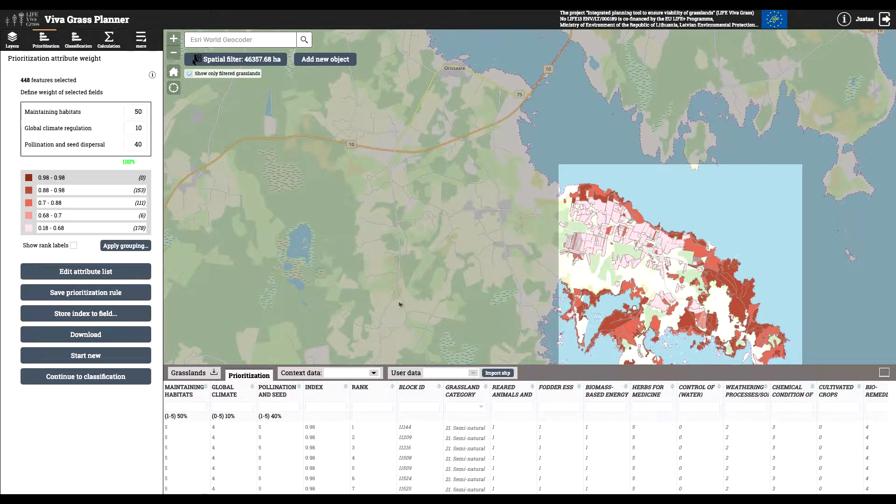
left_click_drag(412, 304, 409, 218)
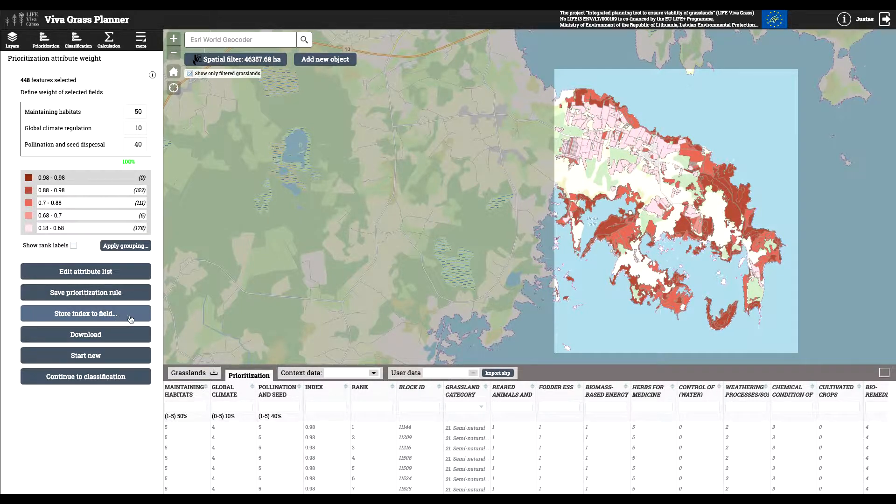
- Save the weighted prioritization as a new rule named New rule 2, with the description New rule 2
left_click(128, 292)
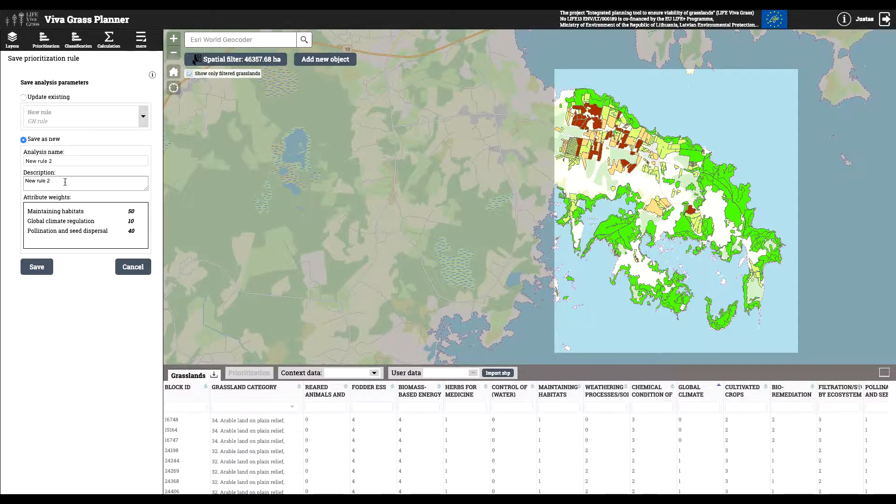
left_click(36, 267)
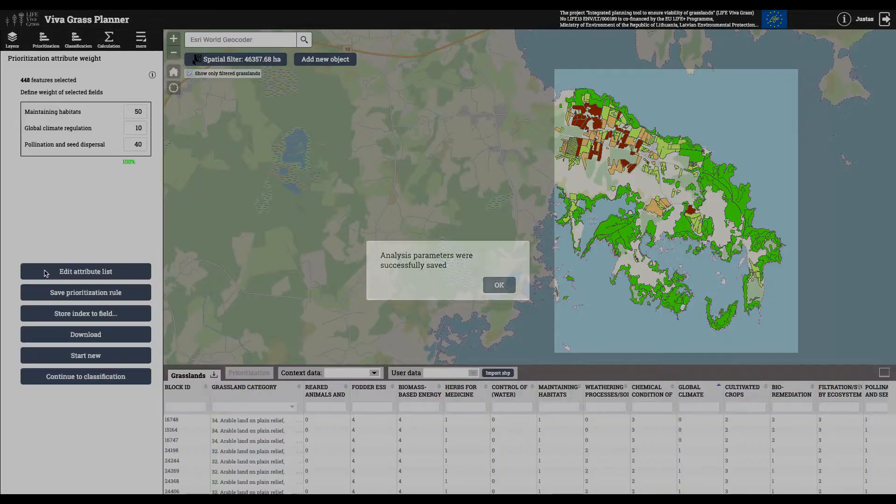
left_click(498, 287)
- Clear the spatial filter, hide the attribute table, and draw a rectangular filter of about 36240 ha over the southwestern coast near Salme
left_click(231, 62)
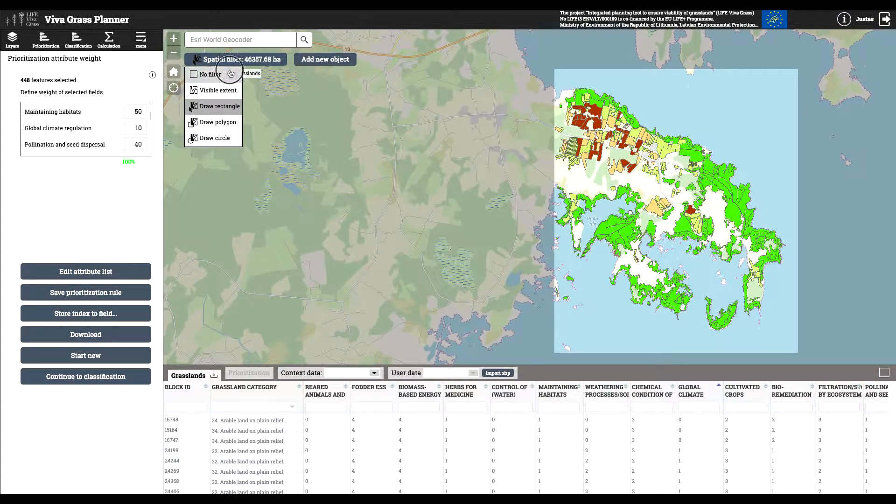
left_click(230, 73)
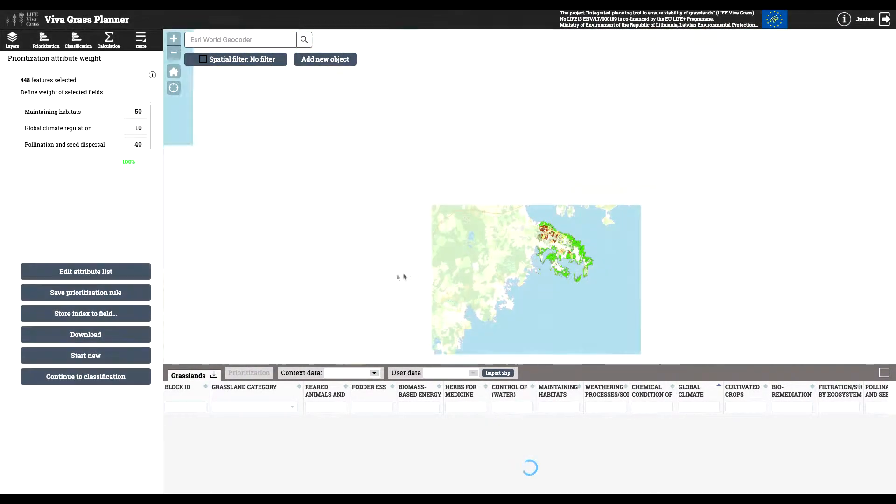
scroll(403, 277, "up", 4)
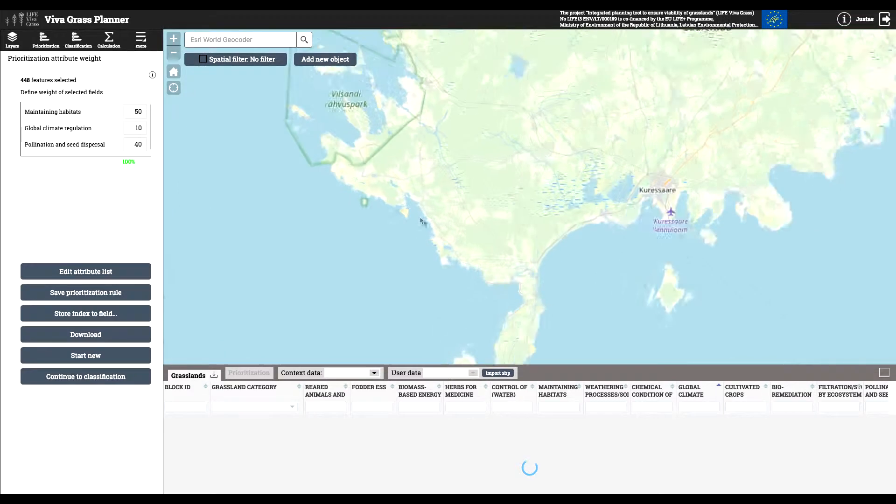
scroll(442, 223, "up", 2)
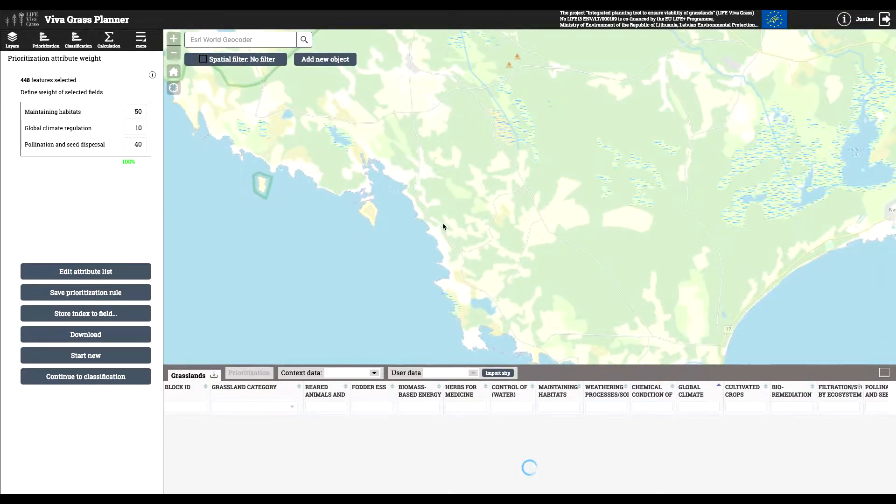
left_click(883, 372)
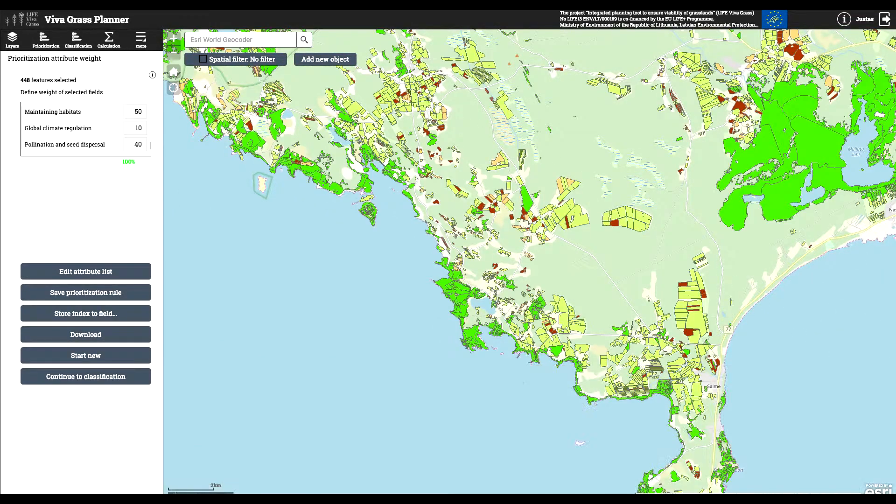
left_click(232, 60)
left_click(210, 103)
mouse_move(376, 179)
left_mouse_down()
mouse_move(516, 344)
mouse_move(643, 380)
left_mouse_up()
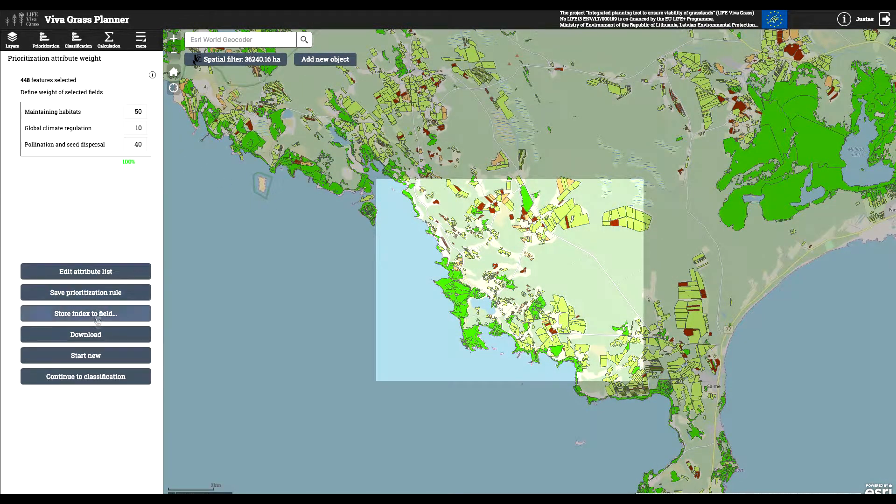
- Start a new prioritization for the filtered grasslands by opening the saved rule New rule 2
left_click(86, 355)
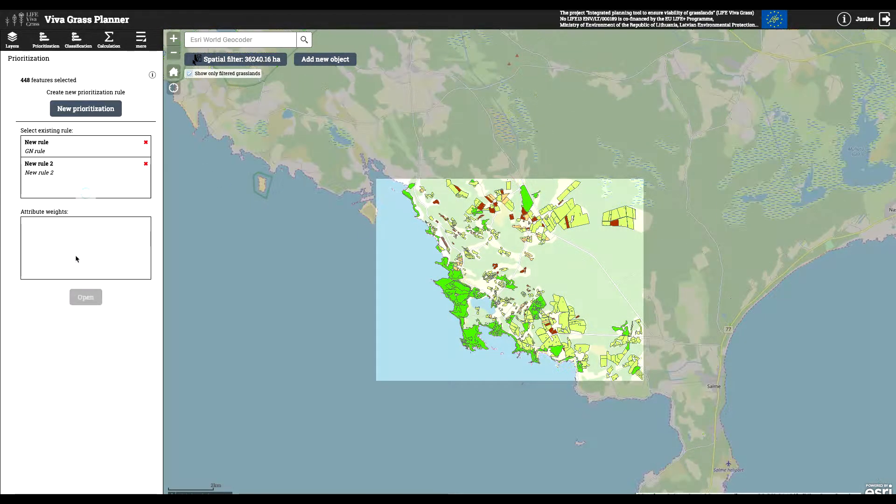
left_click(51, 195)
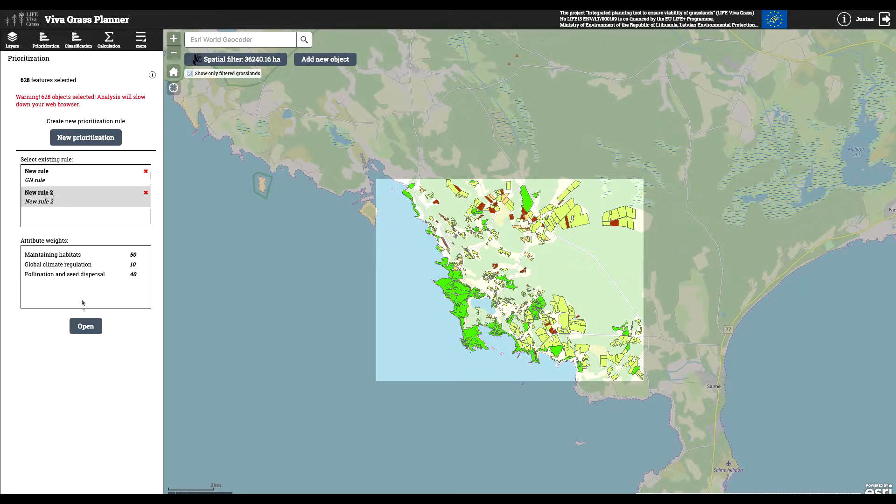
left_click(89, 331)
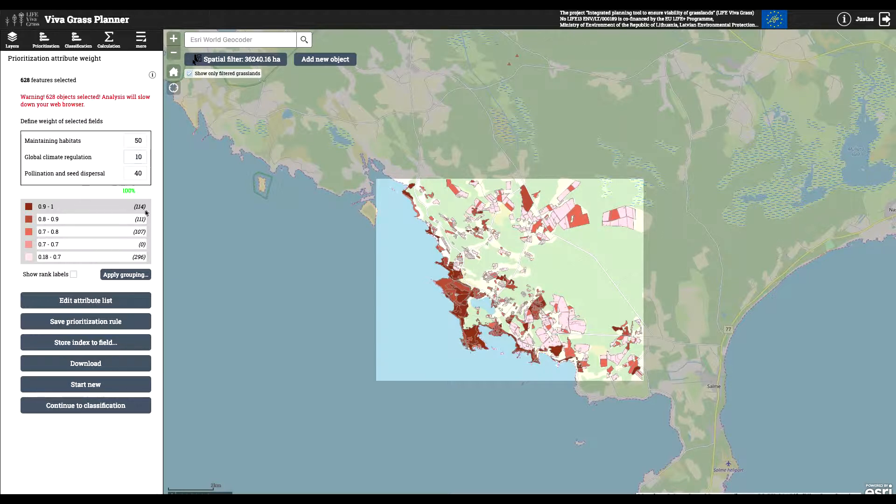
- Reweight the rule with Maintaining habitats at 70, Global climate regulation at 15, and Pollination and seed dispersal at 15
left_click(147, 143)
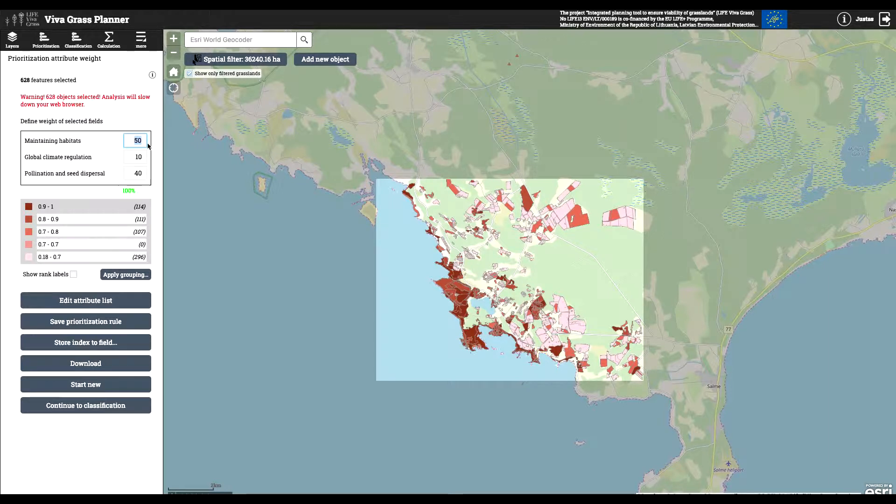
type("70")
left_click(146, 158)
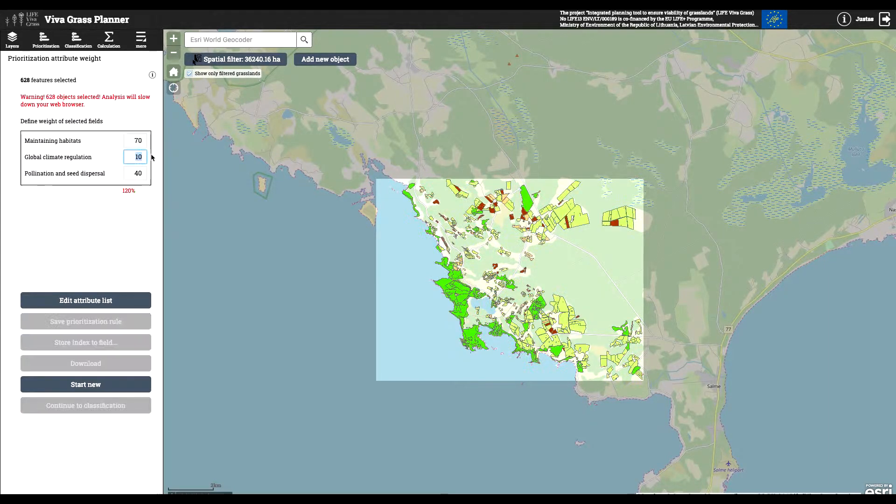
type("15")
left_click(142, 173)
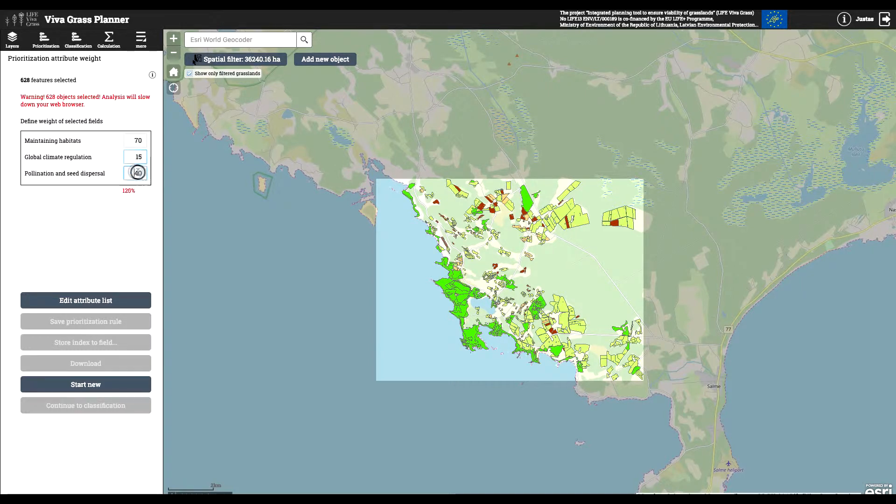
type("15")
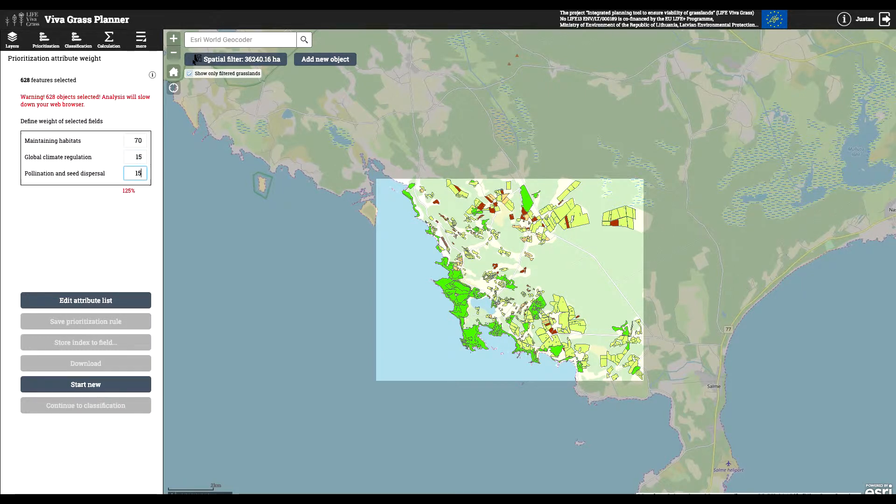
left_click(148, 208)
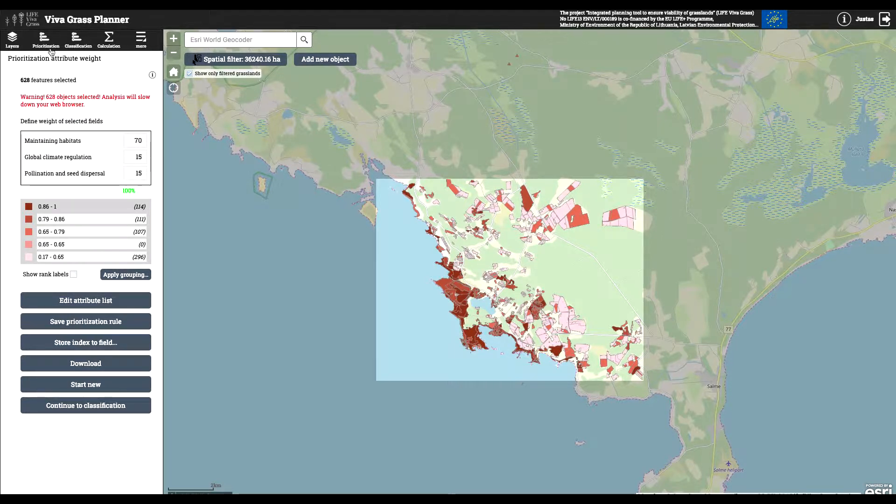
- Open the layer list, hide and reshow the Priorities layer, and toggle the Green network layer
left_click(12, 42)
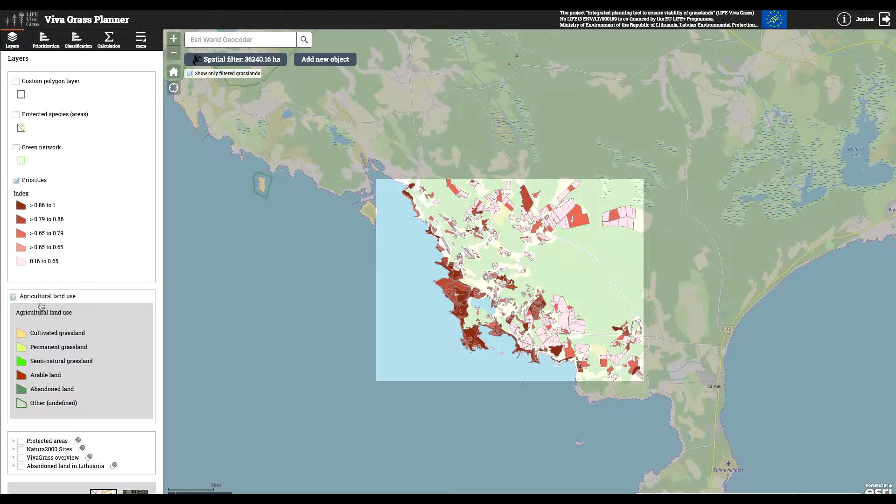
left_click(16, 181)
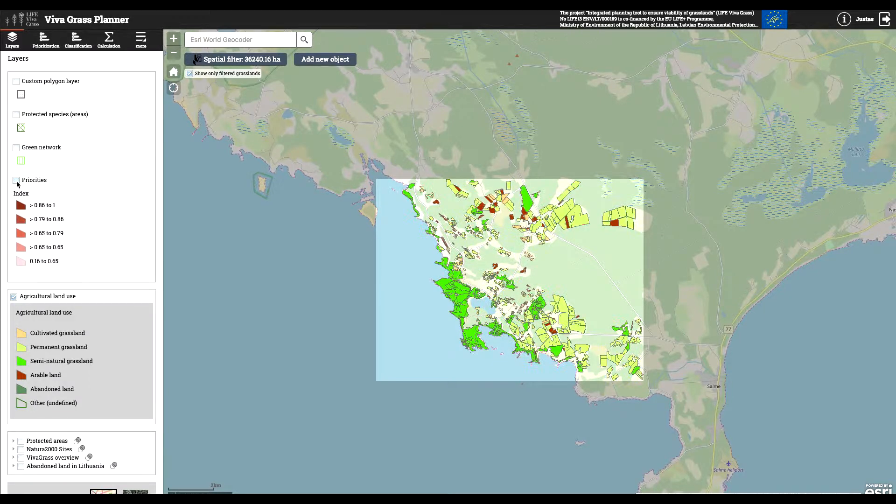
left_click(17, 182)
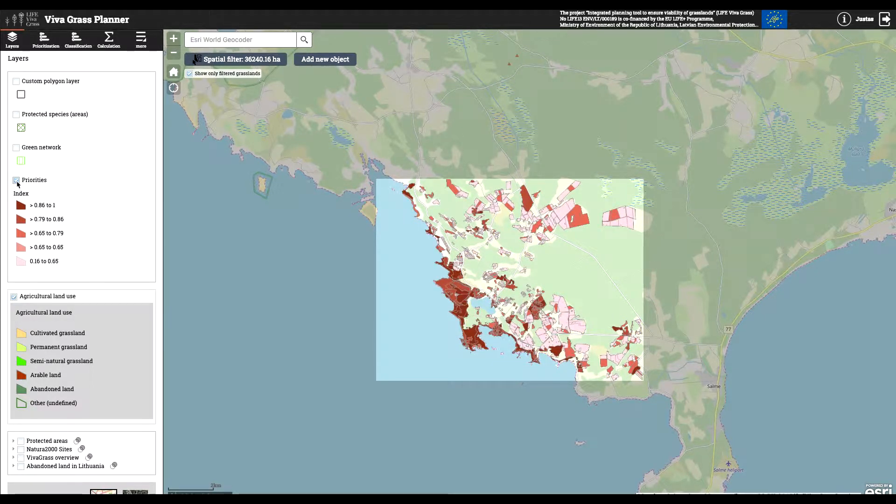
left_click(16, 148)
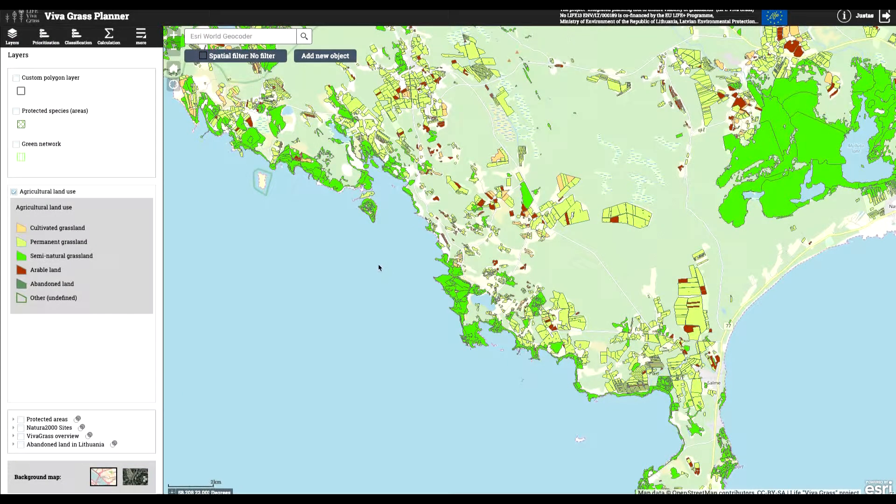
- Open the classification tool and draw a rectangular spatial filter of about 75975 ha over the southwestern coast
left_click(76, 37)
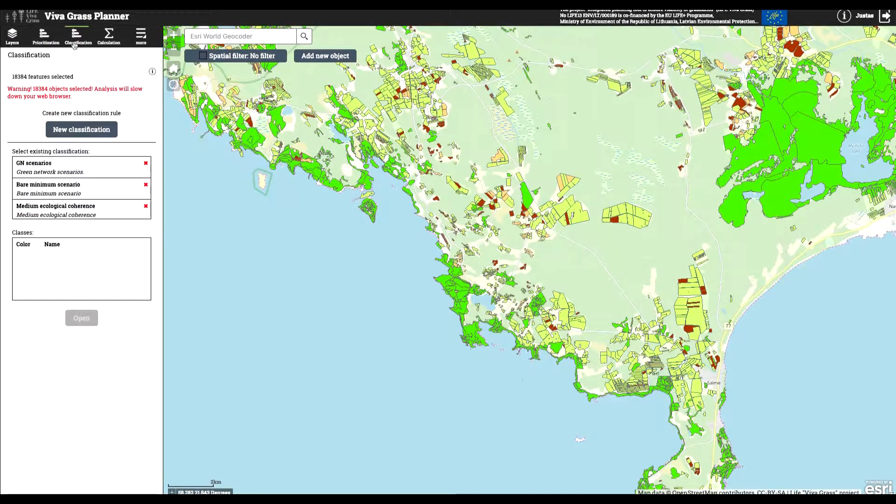
left_click(227, 57)
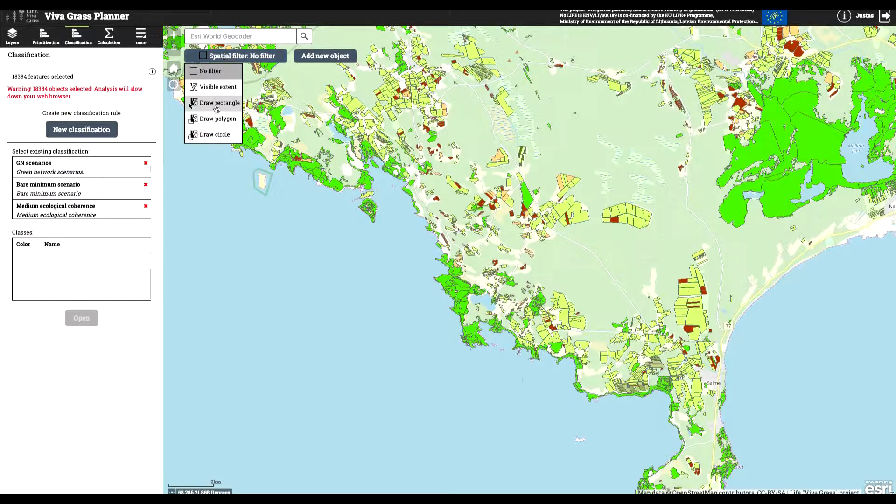
left_click(215, 107)
left_click_drag(319, 84, 665, 411)
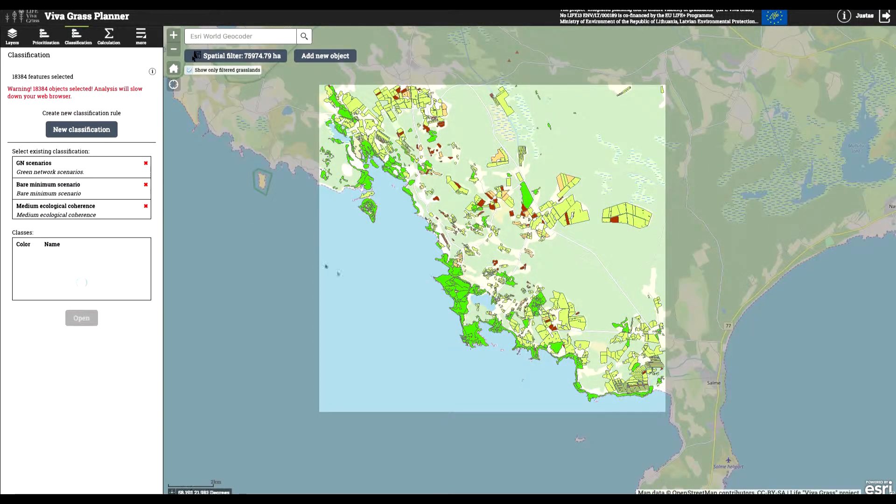
- Create a new classification and add a class named Class1 with a red display color
left_click(91, 133)
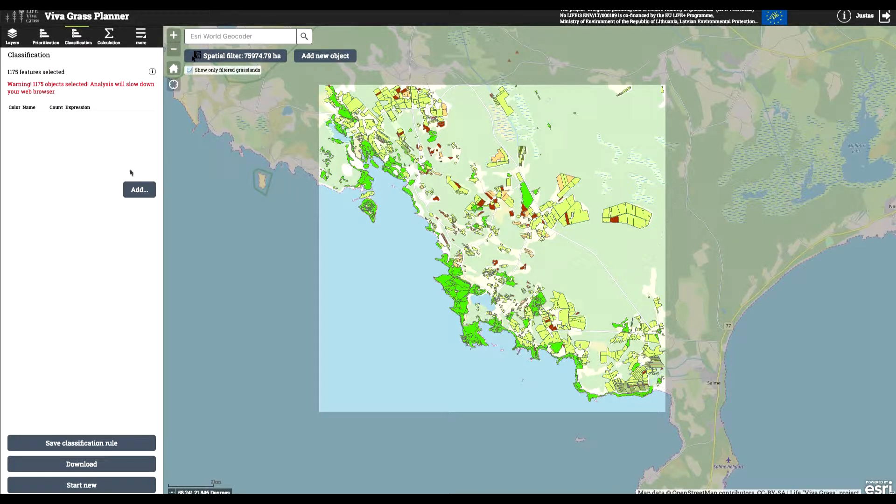
left_click(136, 190)
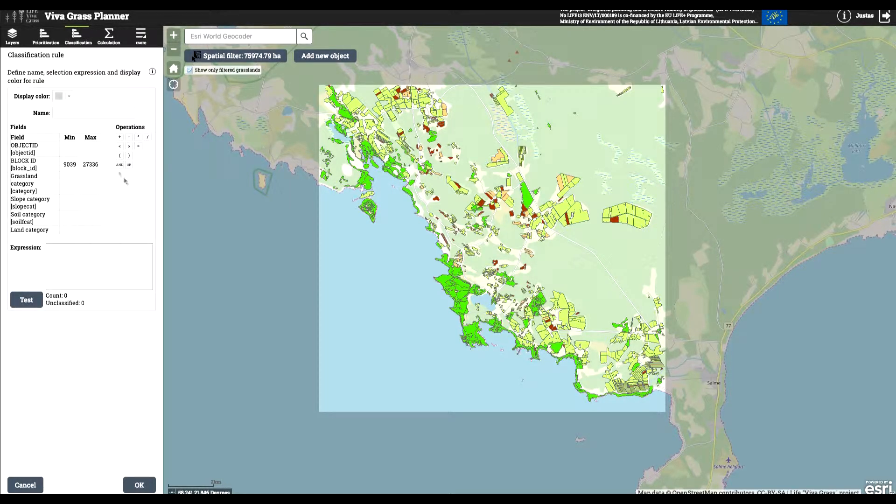
left_click(69, 96)
left_click(115, 130)
left_click(100, 100)
left_click(92, 111)
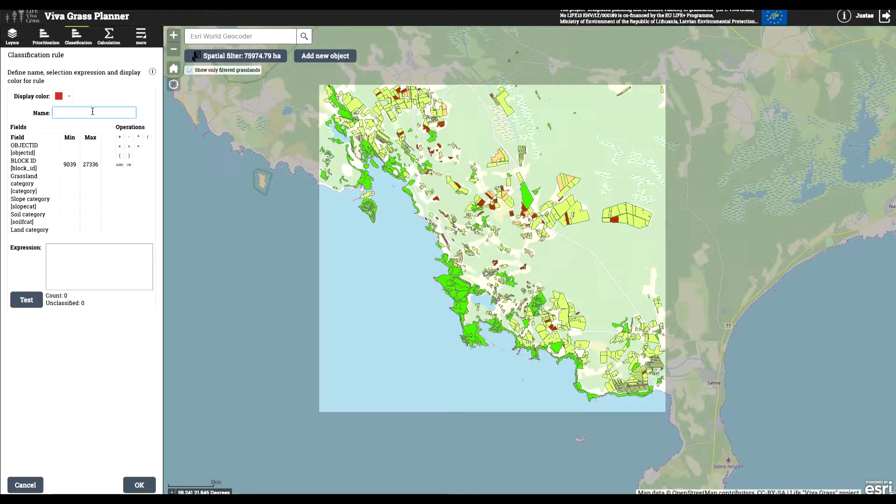
type("Class1")
- Define the Class1 expression as herbs = 3 using the Herbs for medicine field, test it, and add the class to the classification
scroll(67, 181, "down", 10)
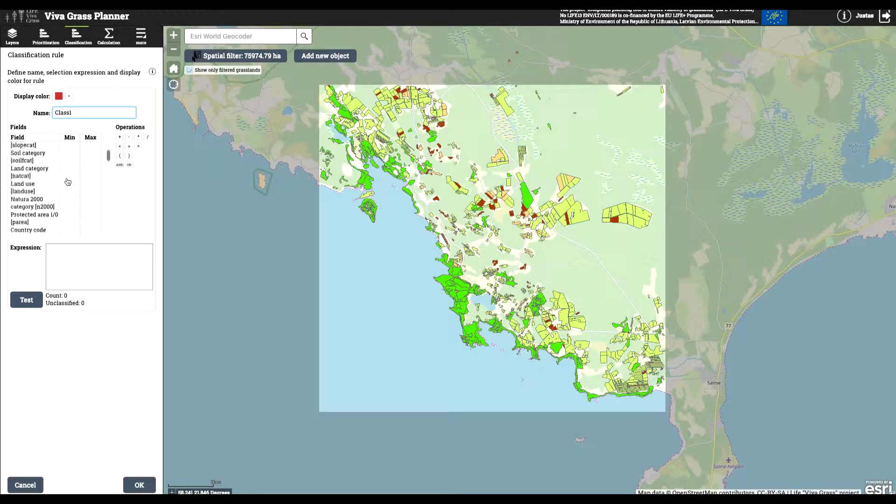
scroll(67, 182, "down", 3)
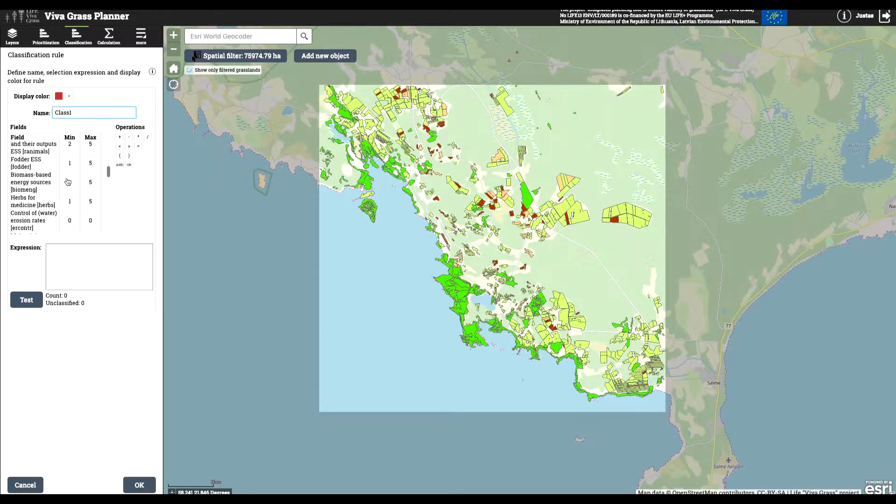
left_click(45, 180)
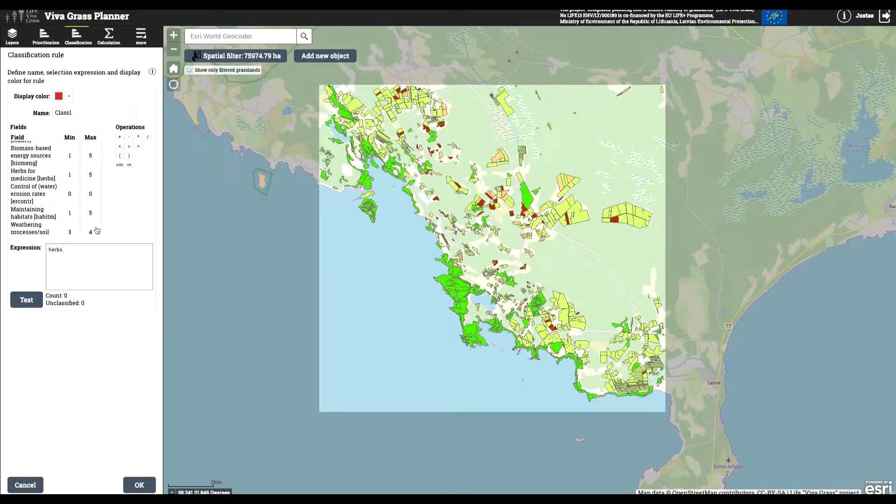
type("=3")
left_click(30, 297)
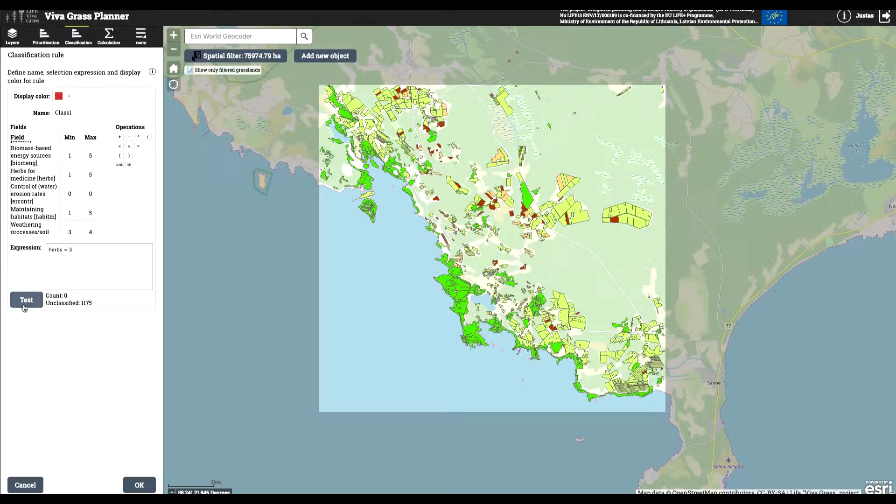
left_click(67, 250)
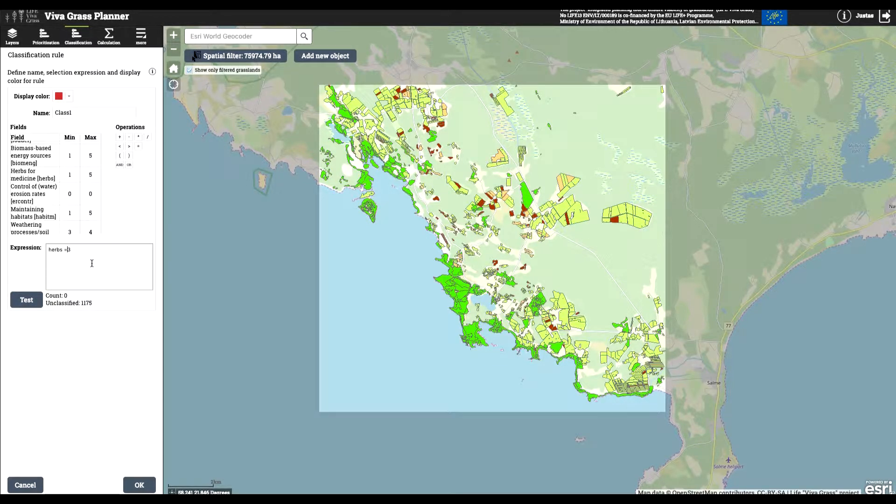
left_click(24, 305)
left_click(139, 485)
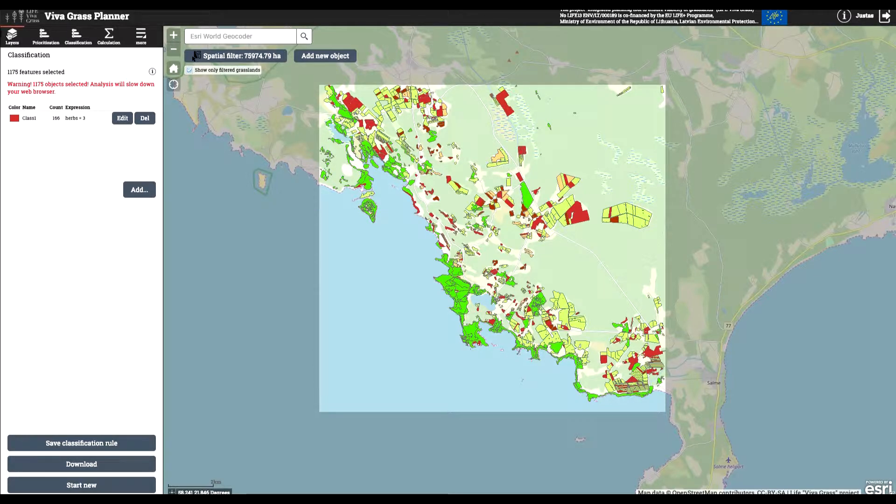
- Add a second class named Class2 with a green display color to the classification
left_click(139, 189)
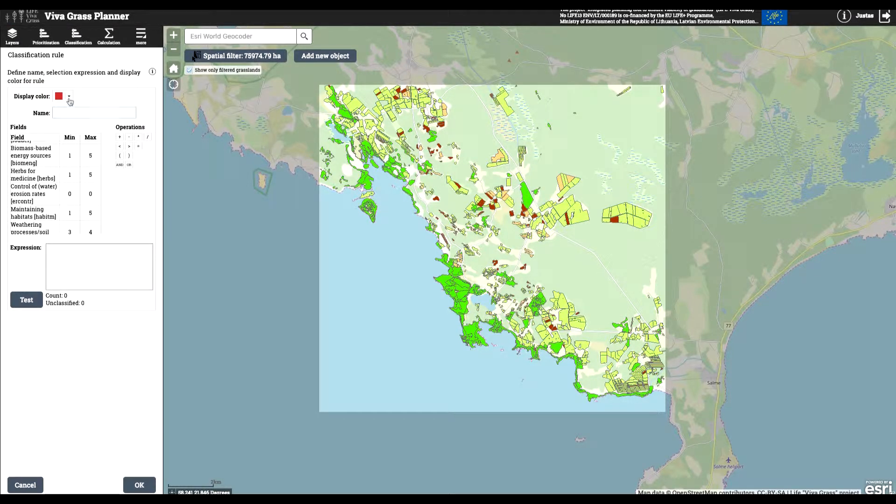
left_click(69, 99)
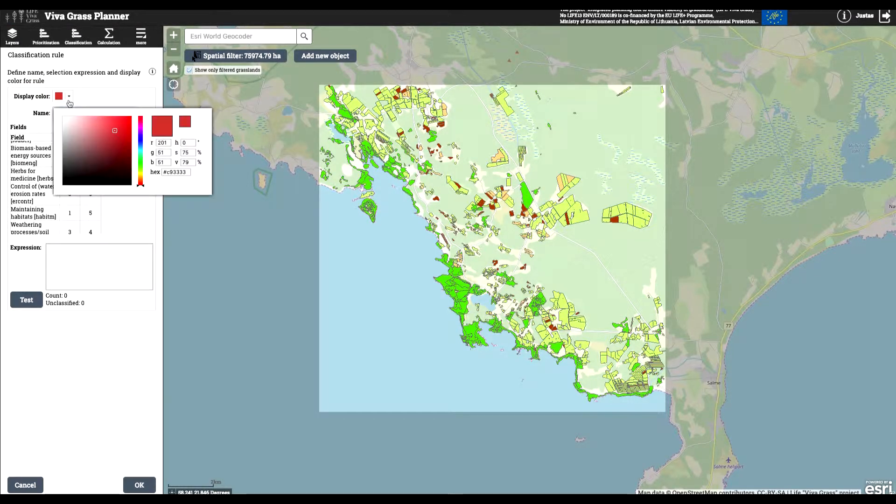
left_click(141, 160)
left_click(100, 115)
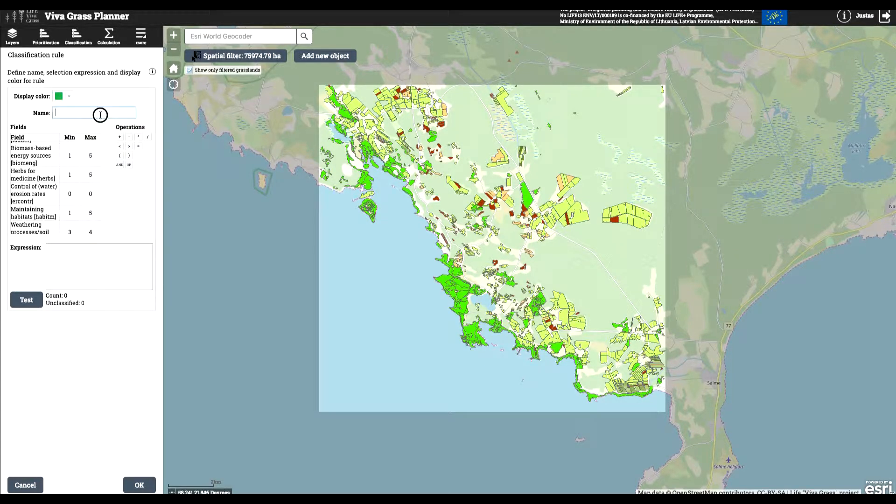
type("Class2")
scroll(76, 205, "down", 5)
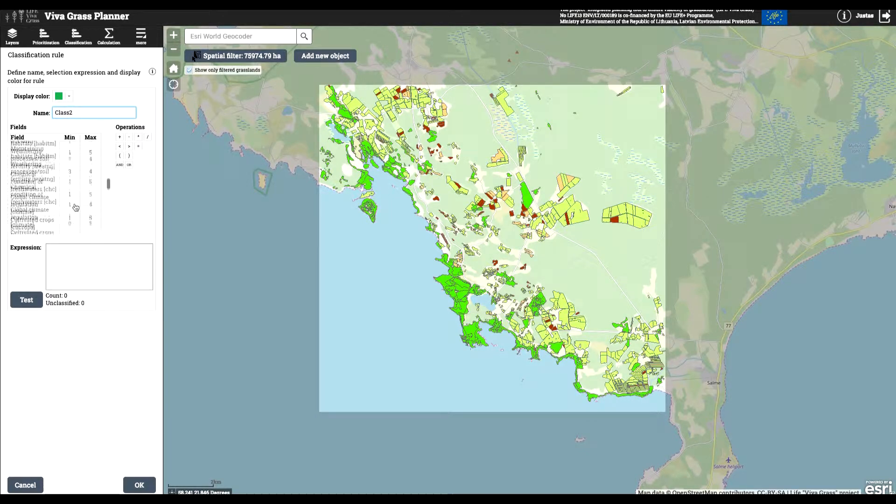
scroll(76, 207, "down", 5)
double_click(34, 170)
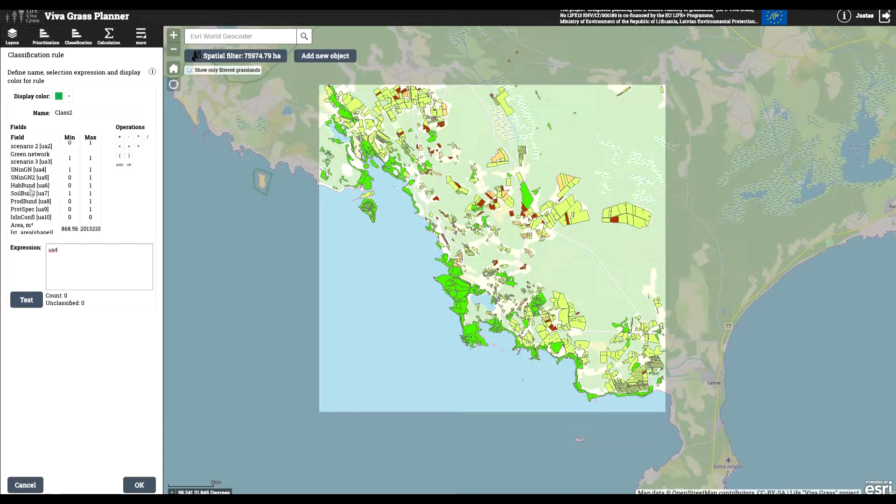
key("BackSpace")
key("BackSpace")
key("BackSpace")
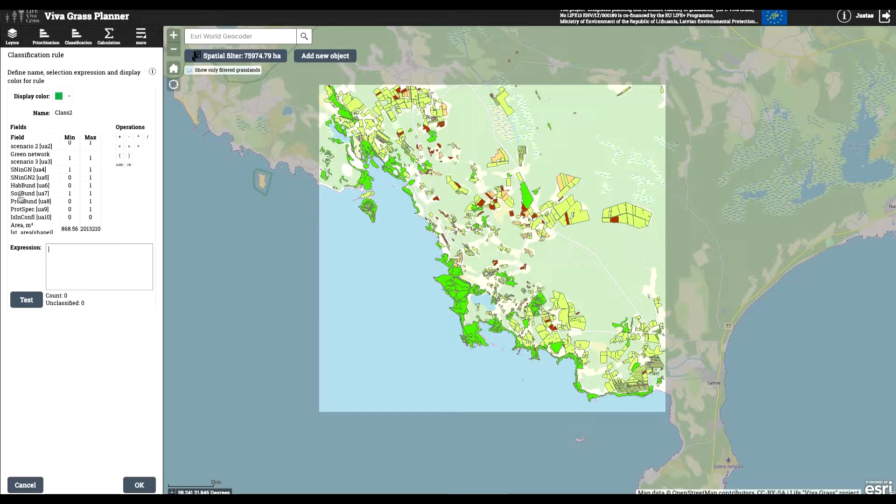
- Define the Class2 expression as pollin = 5 AND accum = 3, test it, and add the class to the classification
scroll(38, 174, "down", 10)
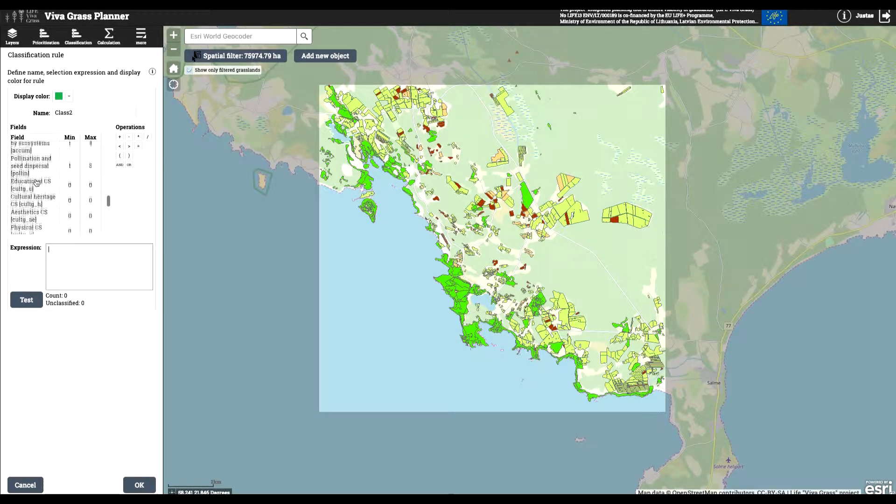
scroll(37, 186, "up", 1)
double_click(41, 208)
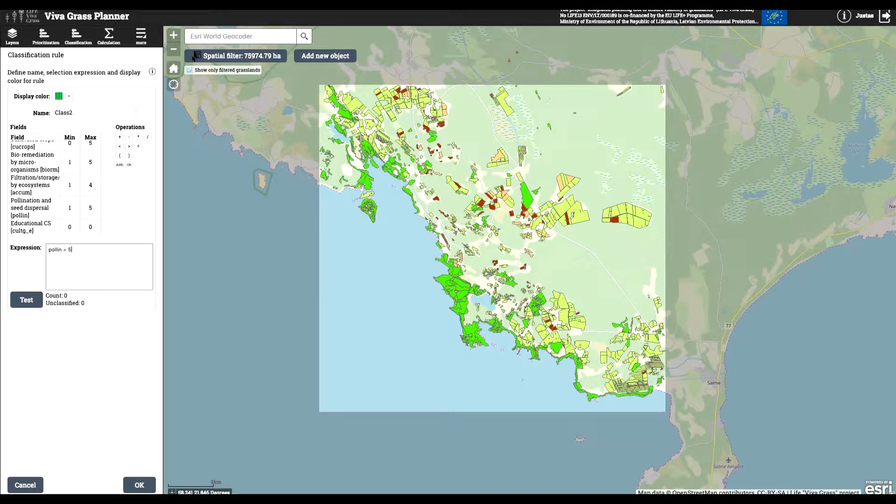
left_click(120, 165)
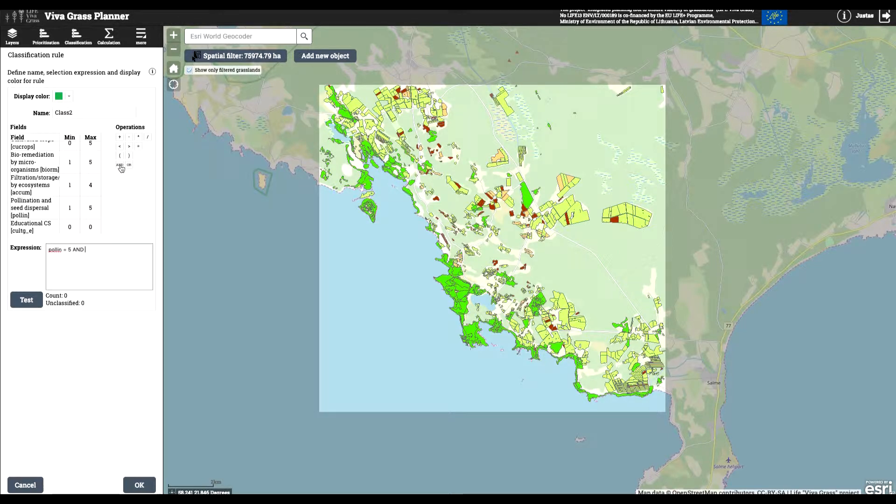
double_click(27, 189)
left_click(138, 146)
type("3")
left_click(27, 300)
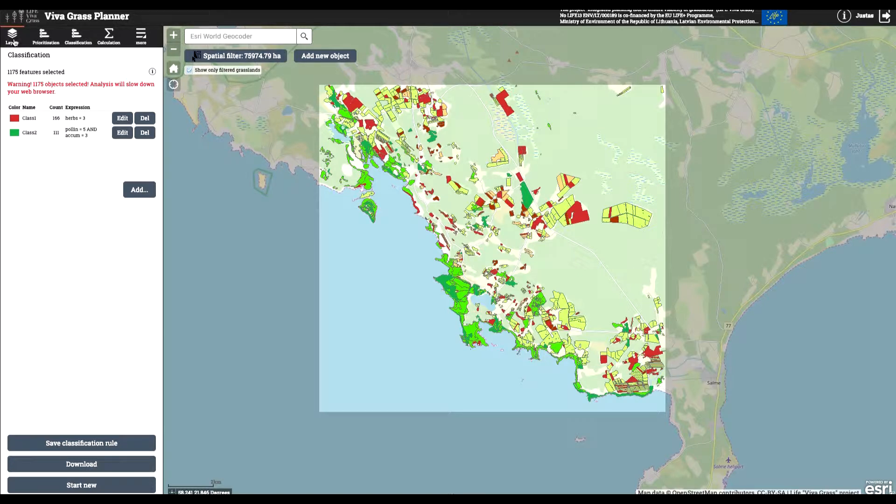
- Save the classification as a new rule named "New rule" with the description "new rule"
left_click(93, 448)
left_click(59, 154)
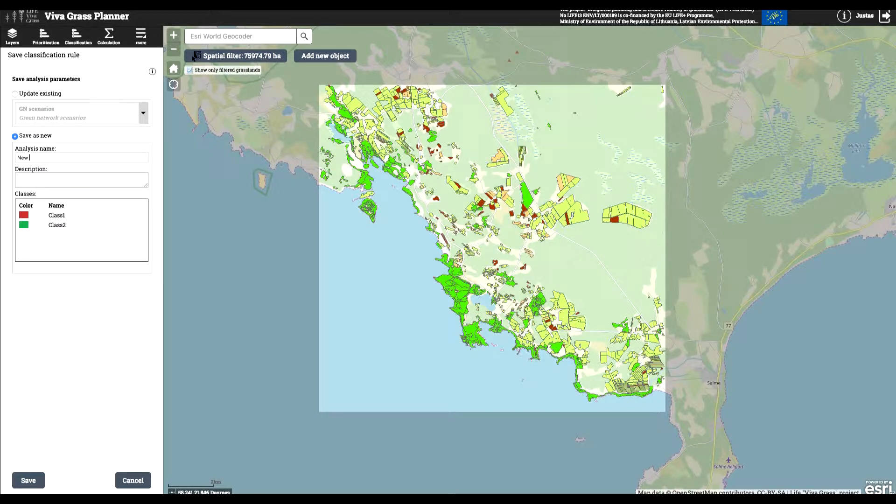
type("New rule")
left_click(75, 182)
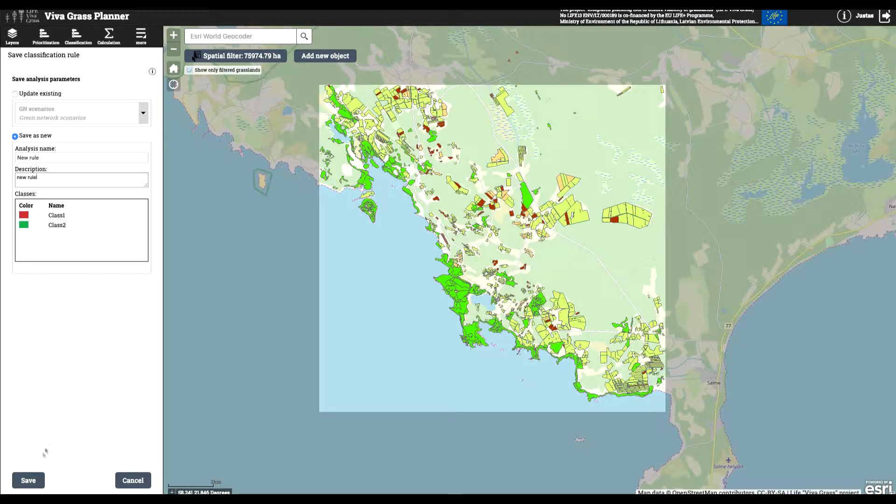
left_click(28, 480)
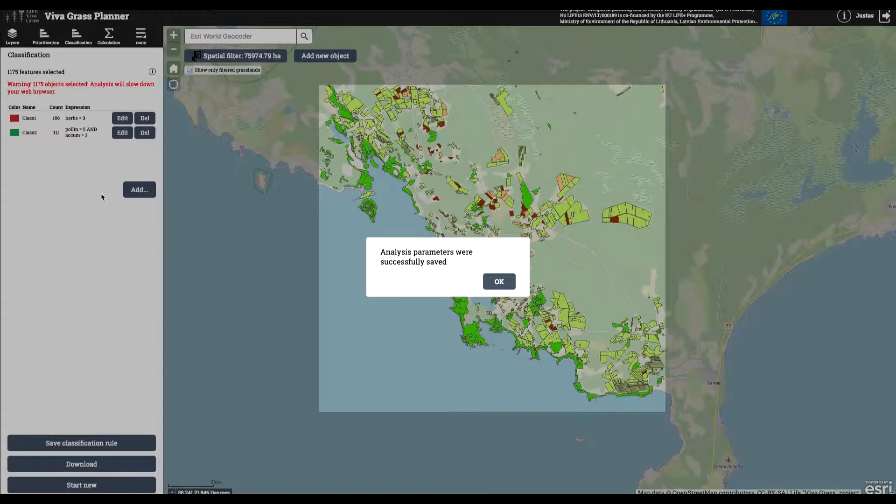
left_click(486, 282)
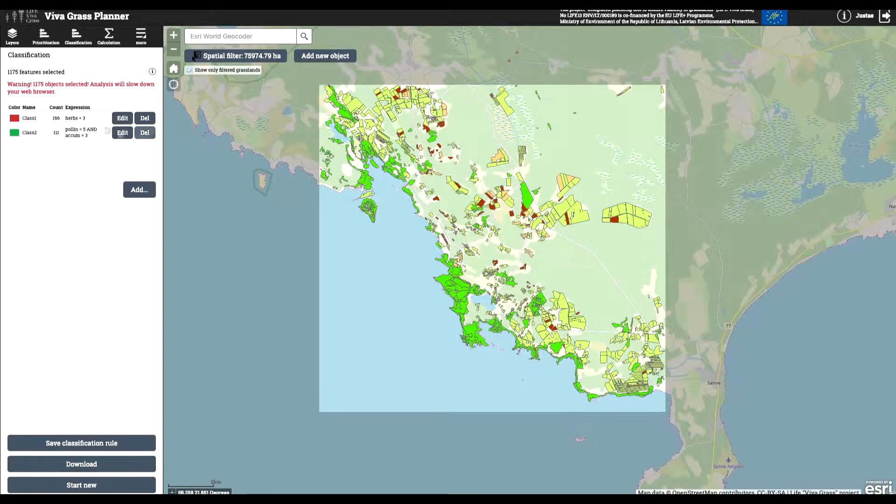
- Clear the spatial filter and draw a new rectangular one of about 38815 ha over Saaremaa's northern coast near Leisi
left_click(196, 56)
left_click(200, 74)
left_click(173, 49)
left_click(173, 49)
left_click(173, 50)
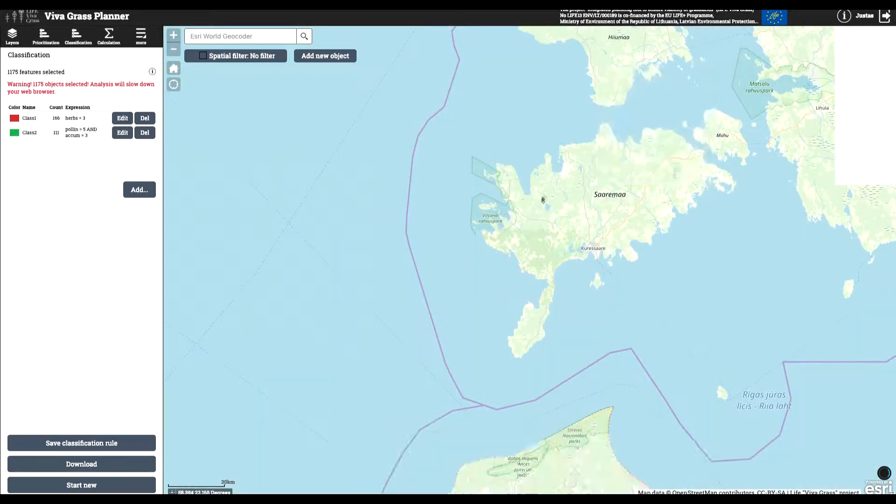
left_click_drag(543, 200, 499, 324)
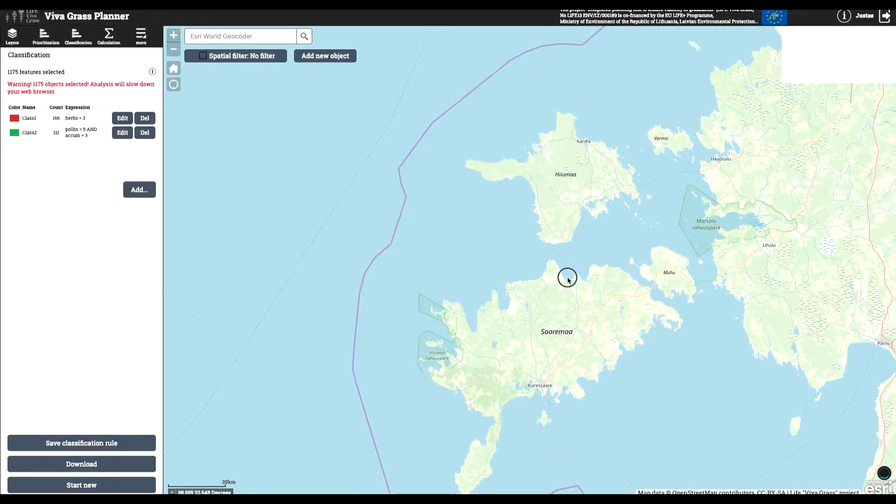
scroll(567, 278, "up", 1)
scroll(633, 280, "up", 1)
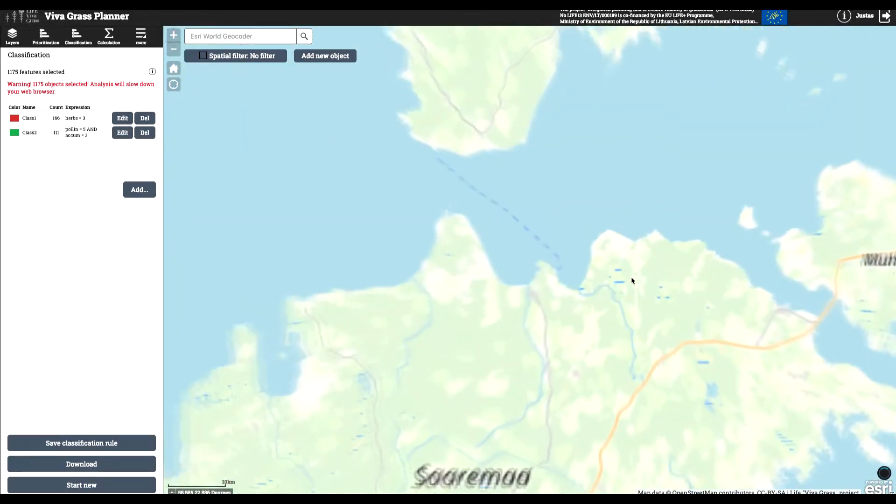
scroll(630, 282, "up", 1)
scroll(624, 288, "up", 1)
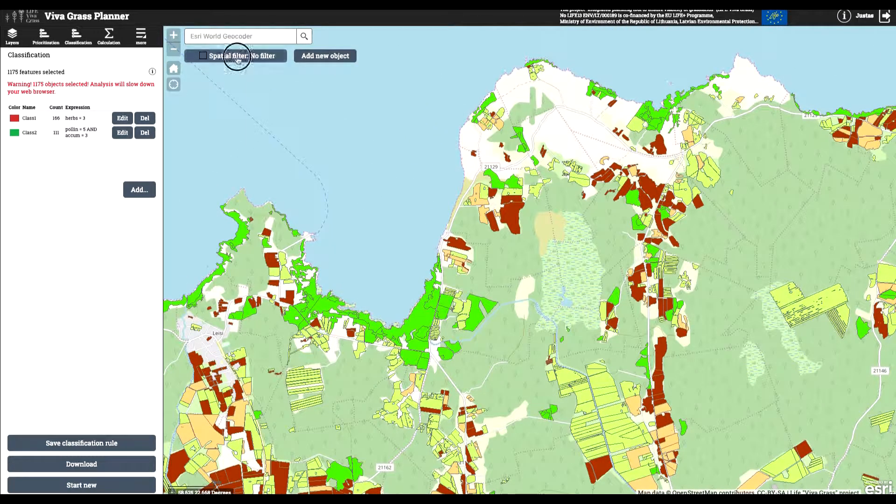
left_click(236, 56)
left_click(217, 102)
mouse_move(205, 83)
left_mouse_down()
mouse_move(704, 490)
mouse_move(778, 487)
left_mouse_up()
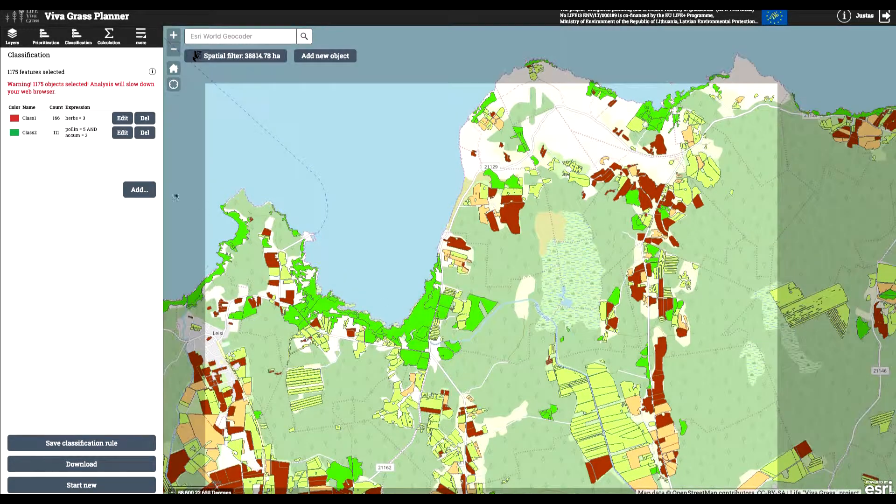
- Start a new classification analysis and open the saved New rule for the newly filtered grasslands
left_click(81, 485)
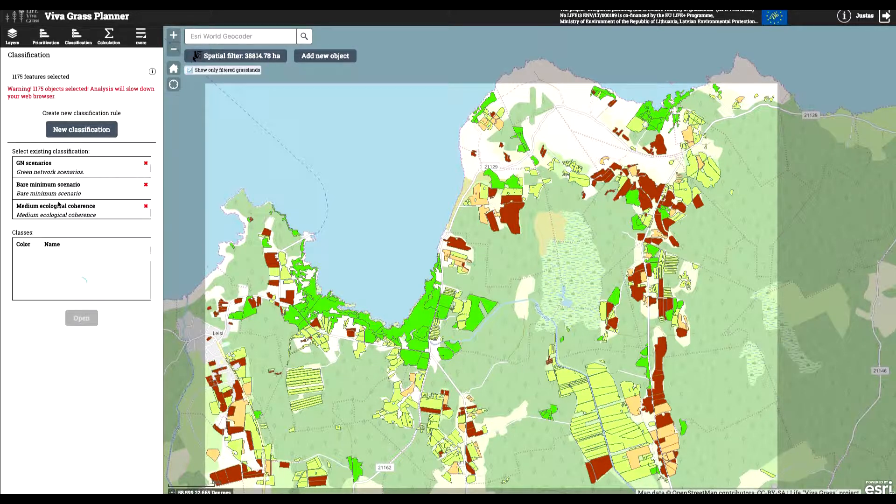
scroll(58, 204, "down", 2)
left_click(49, 209)
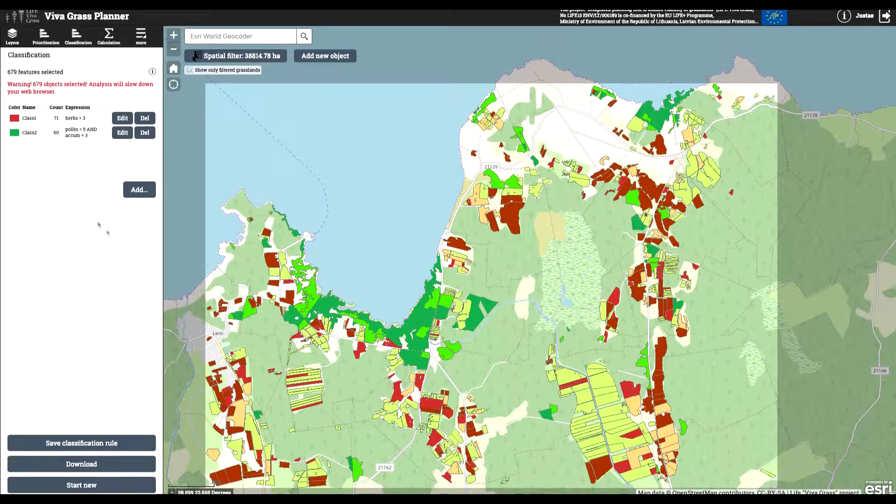
- Review the Green network and Agricultural land use layers in the layer list and open the calculation tool
left_click(13, 42)
left_click(14, 256)
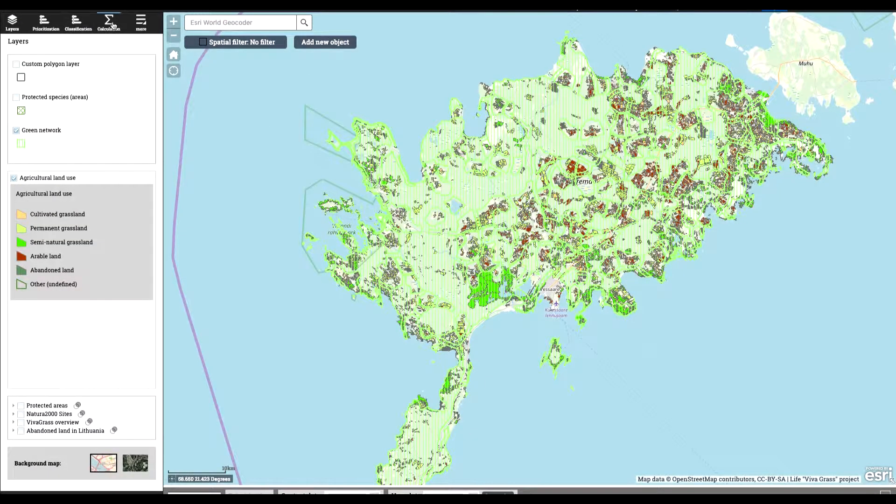
left_click(110, 26)
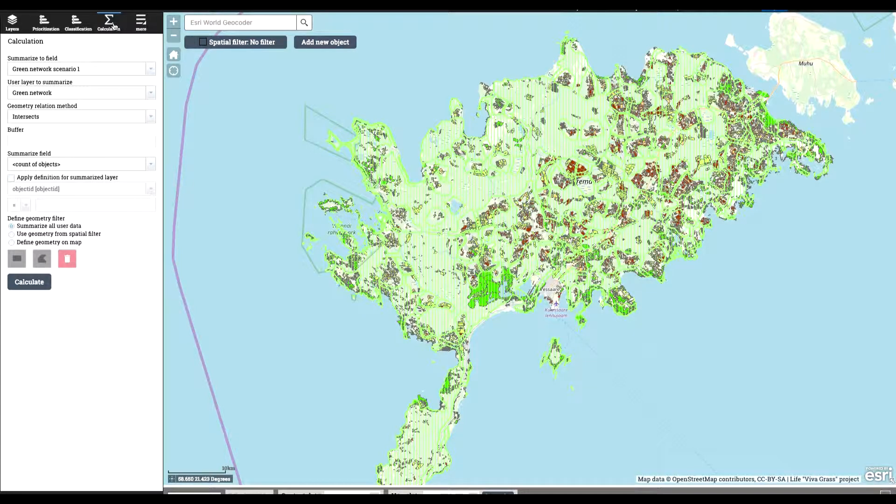
left_click(14, 23)
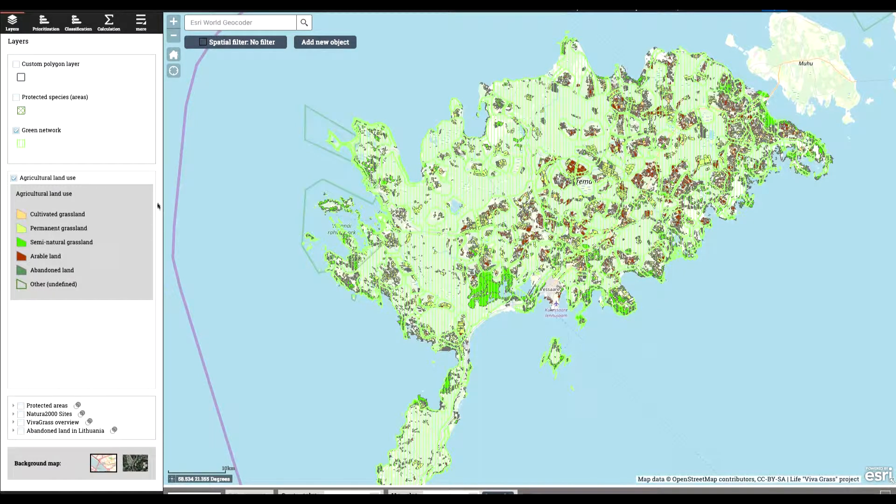
left_click(109, 22)
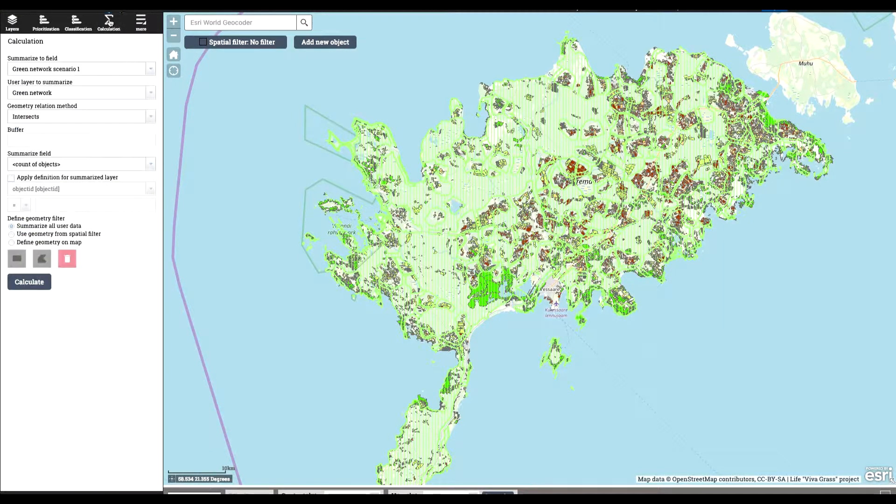
- Set the calculation to summarize the Green network layer into the SNinGN field using the Intersects relation
left_click(151, 69)
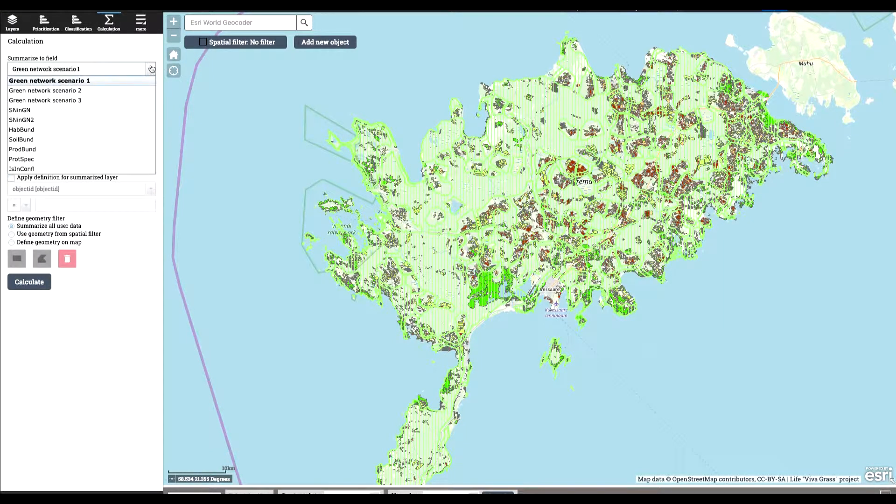
left_click(84, 110)
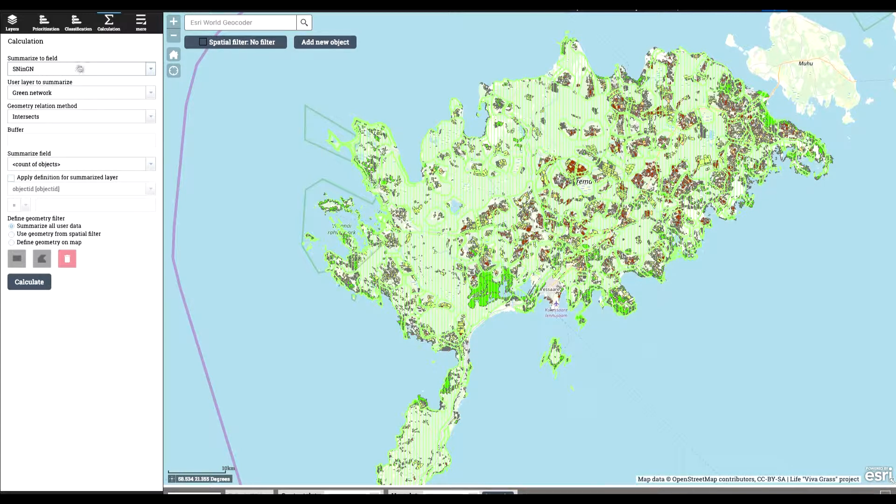
left_click(149, 97)
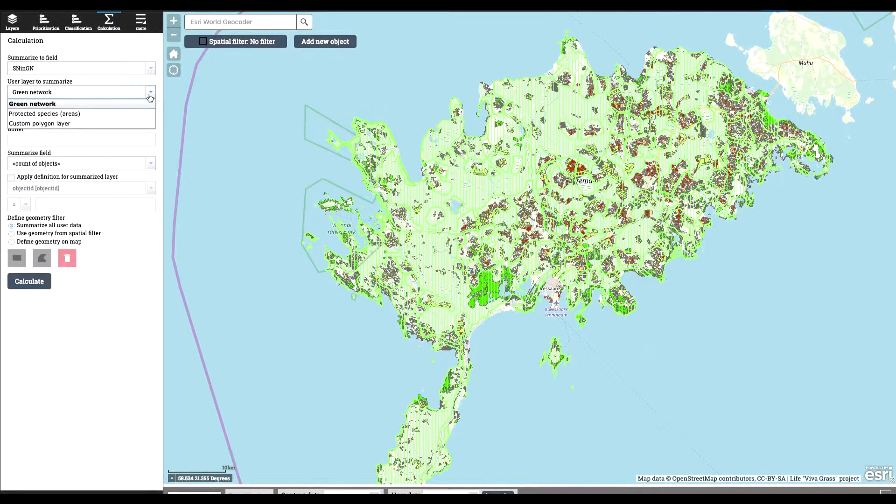
left_click(48, 106)
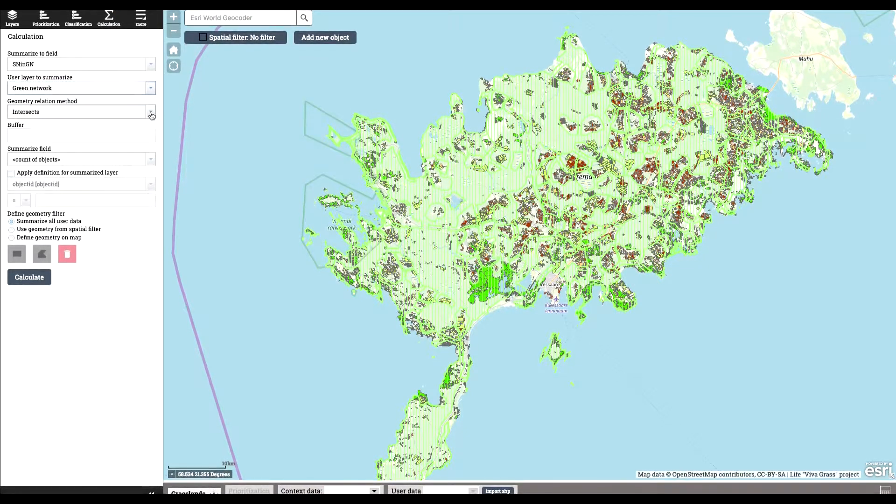
left_click(151, 114)
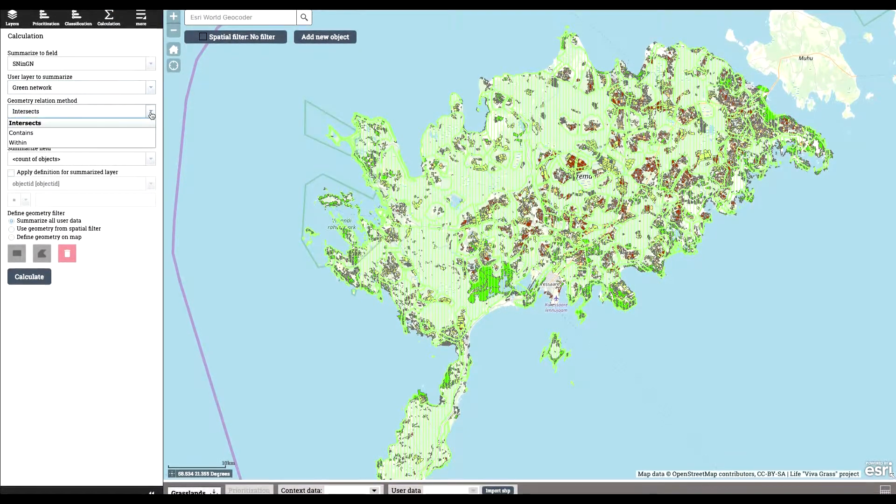
left_click(123, 125)
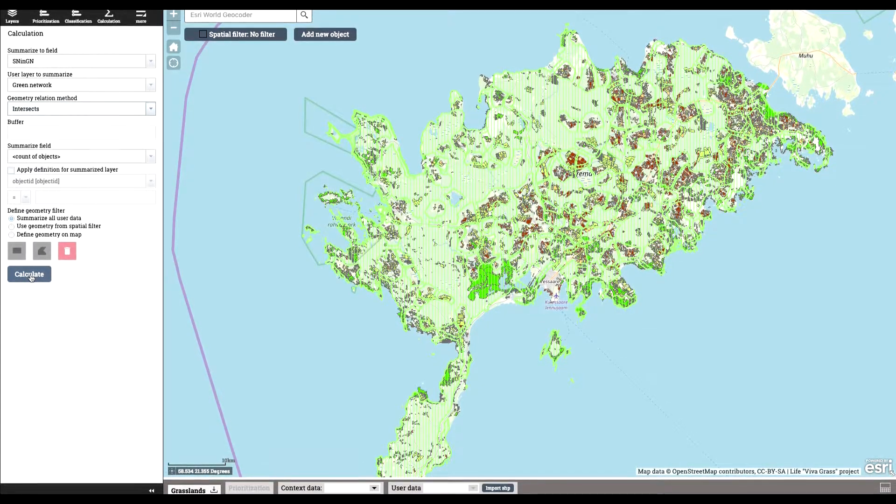
- Open the Grasslands attribute table and filter its SNinGN column to 0
left_click(192, 489)
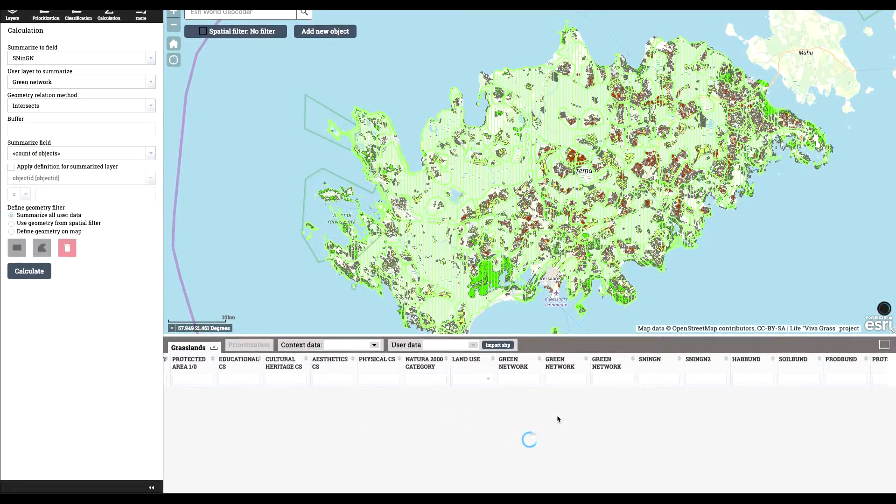
scroll(558, 418, "right", 3)
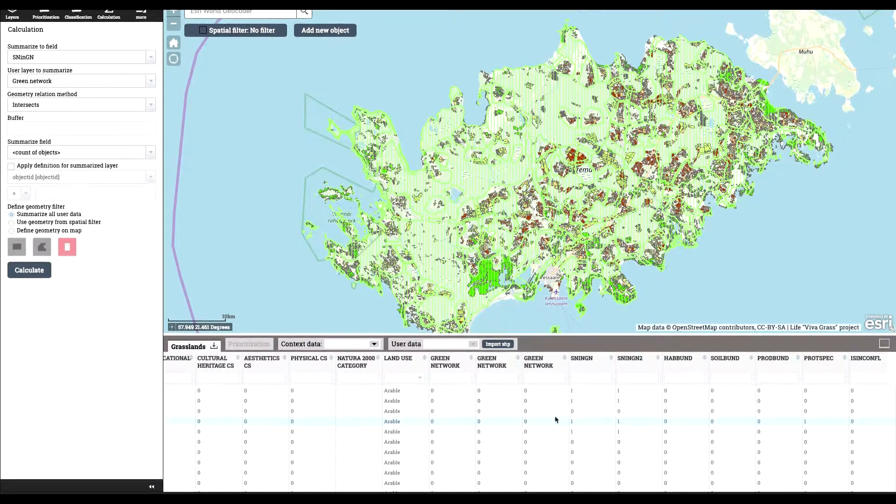
left_click(597, 379)
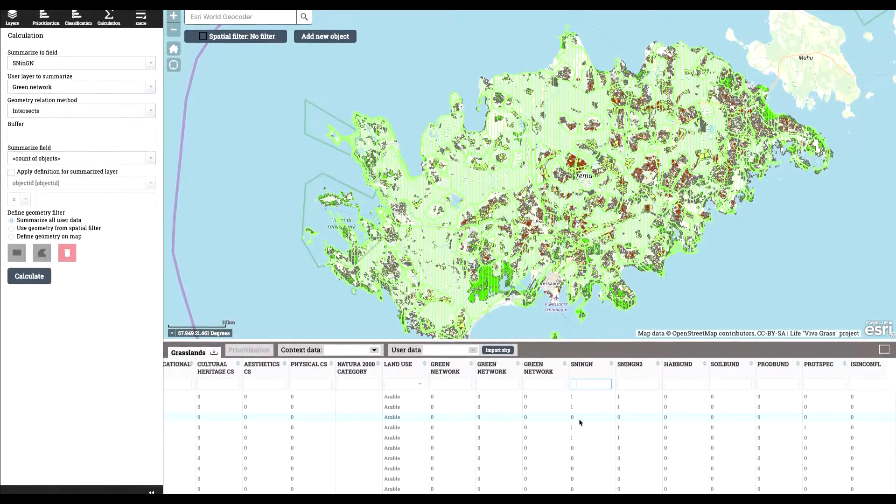
type("0")
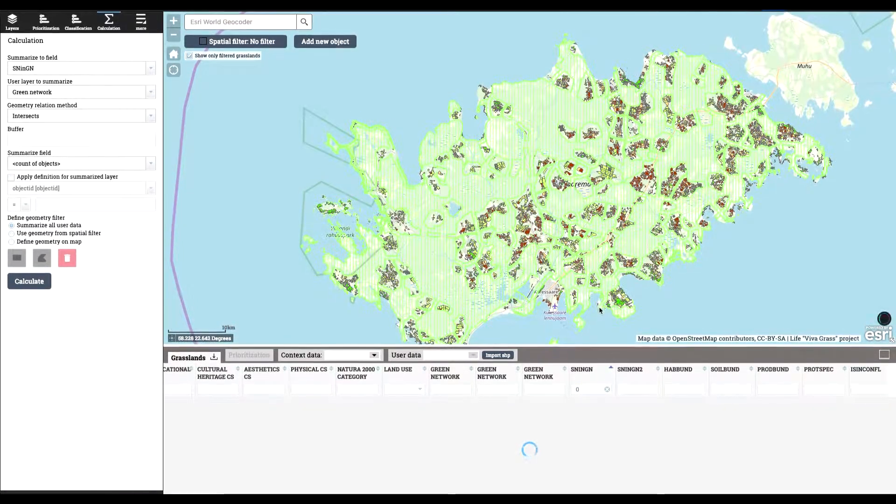
- Inspect the filtered grasslands on the map and clear the 0 filter from the SNinGN column
scroll(601, 212, "up", 3)
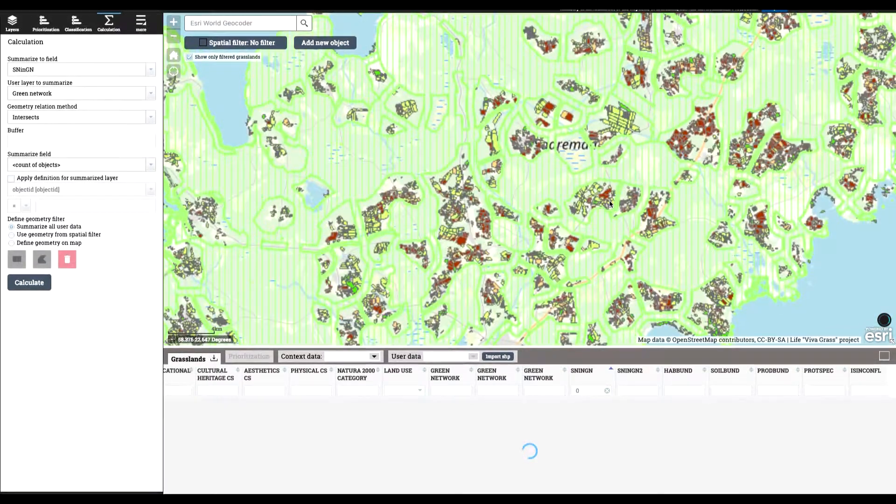
scroll(544, 204, "up", 3)
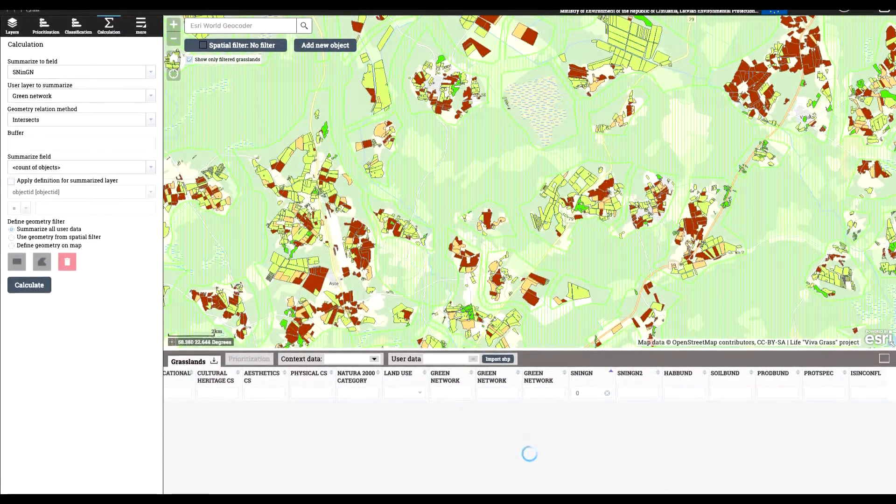
left_click(607, 395)
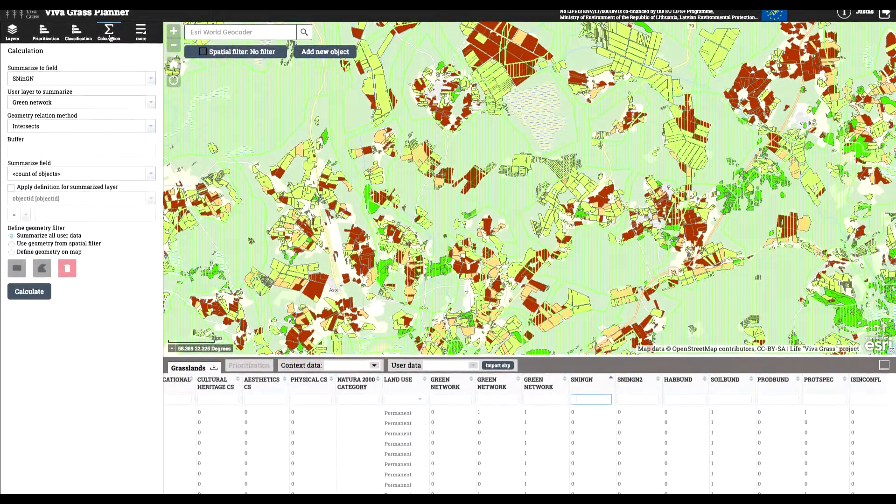
- Open the map print options to review the title, layout and format settings
left_click(142, 33)
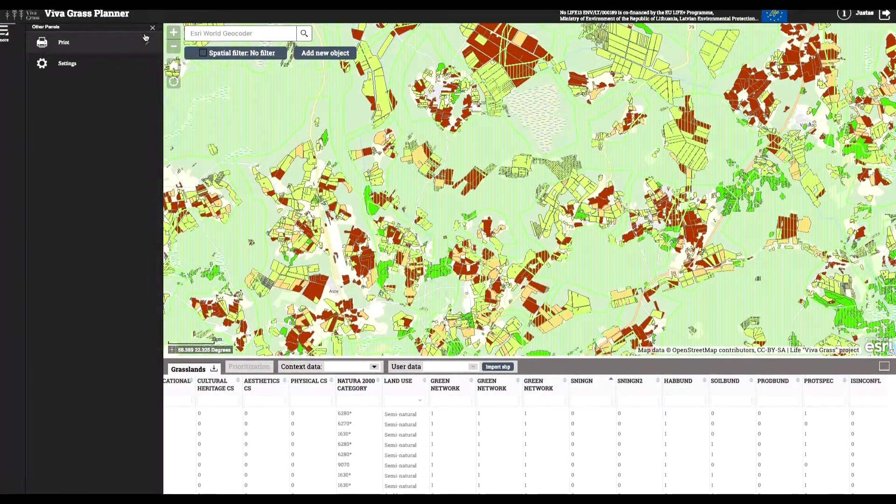
left_click(101, 46)
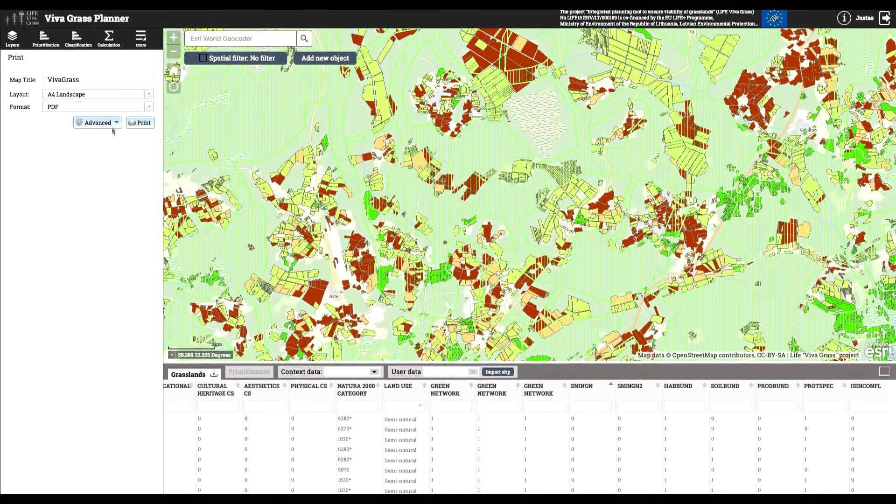
- Close the attribute table and hide the Green network layer on the map
left_click(140, 37)
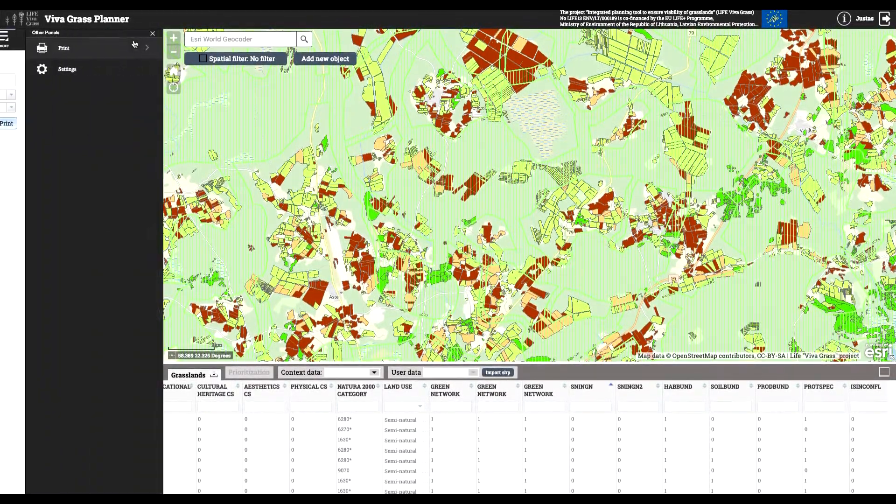
left_click(74, 71)
left_click(172, 53)
left_click(173, 52)
left_click(13, 40)
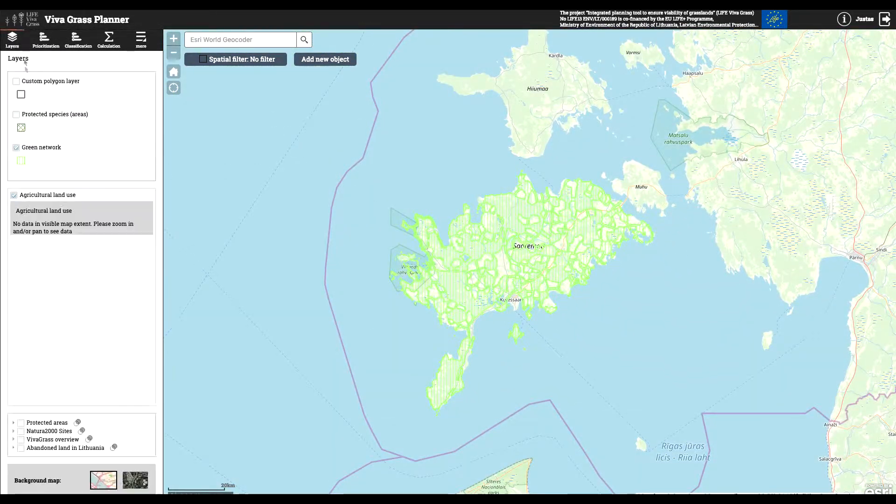
left_click(17, 148)
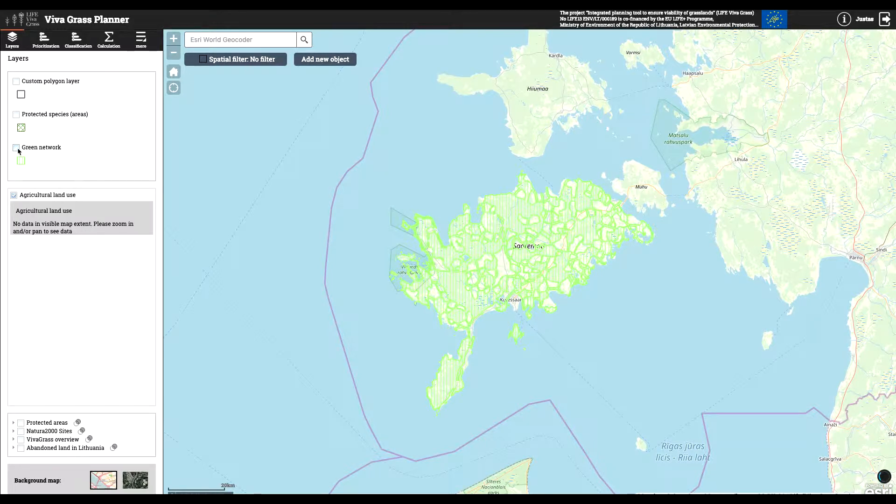
- Open the user attributes in the planner settings and review the list down to the custom grassland fields
left_click(140, 41)
left_click(94, 71)
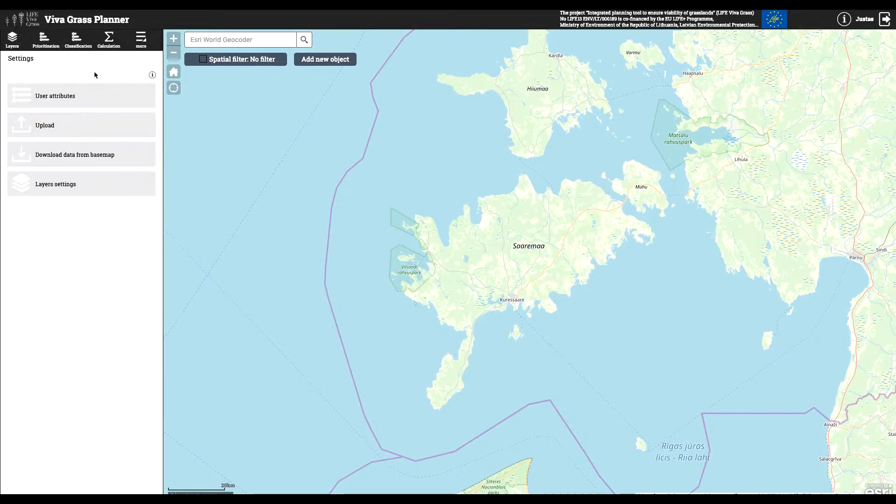
left_click(94, 99)
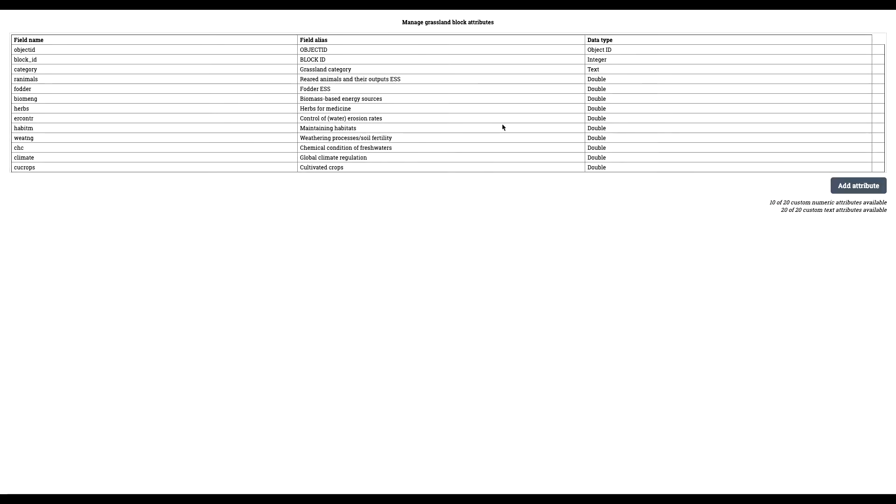
scroll(516, 126, "down", 5)
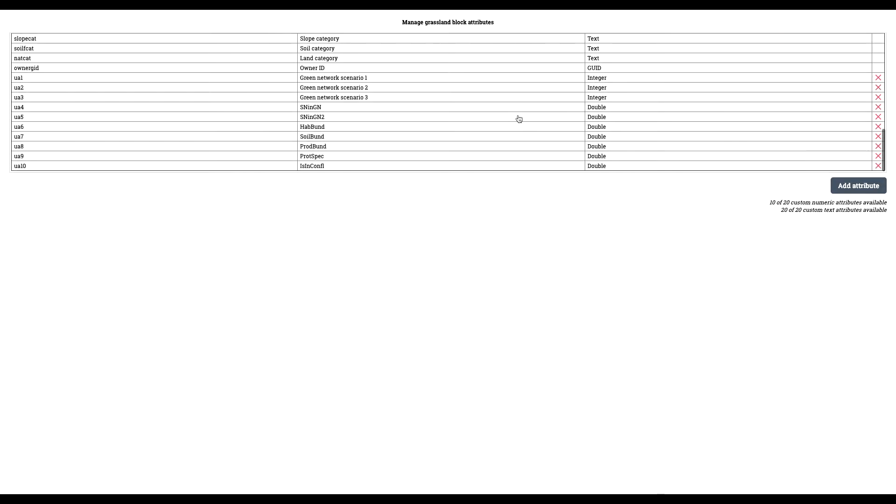
- Add and save a grassland block attribute called Name with the String type, and check its entry in the list
left_click(840, 185)
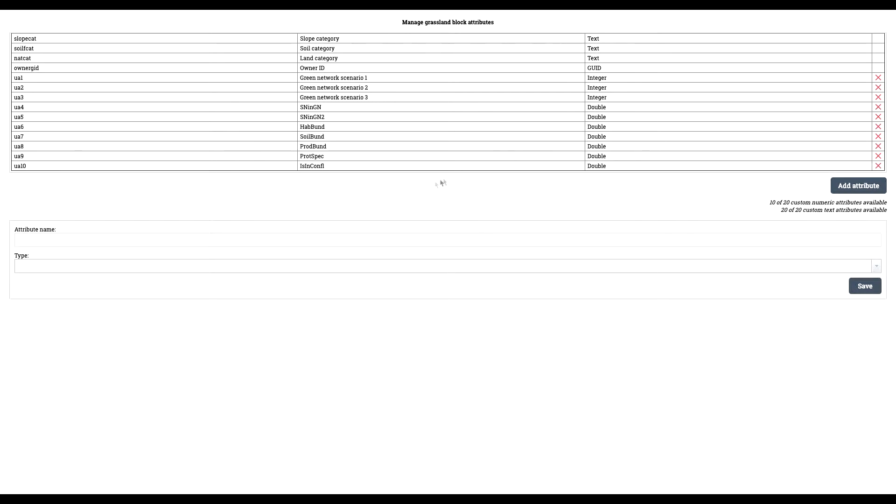
left_click(353, 238)
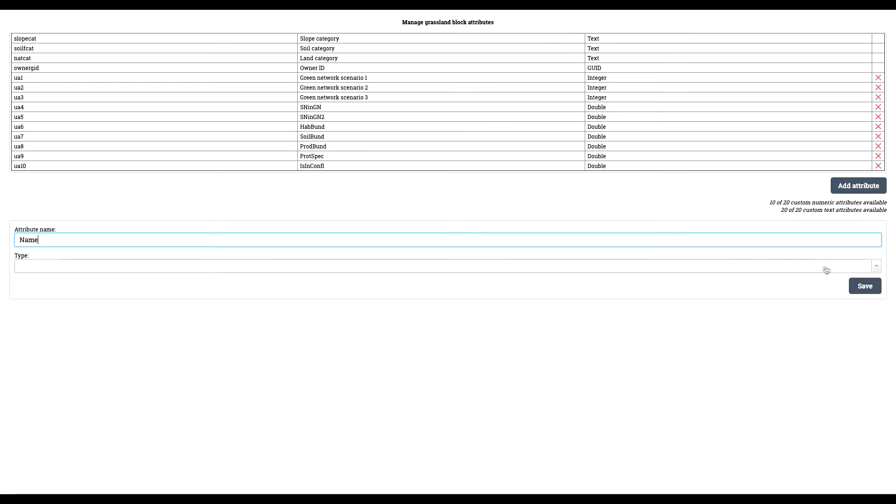
left_click(854, 266)
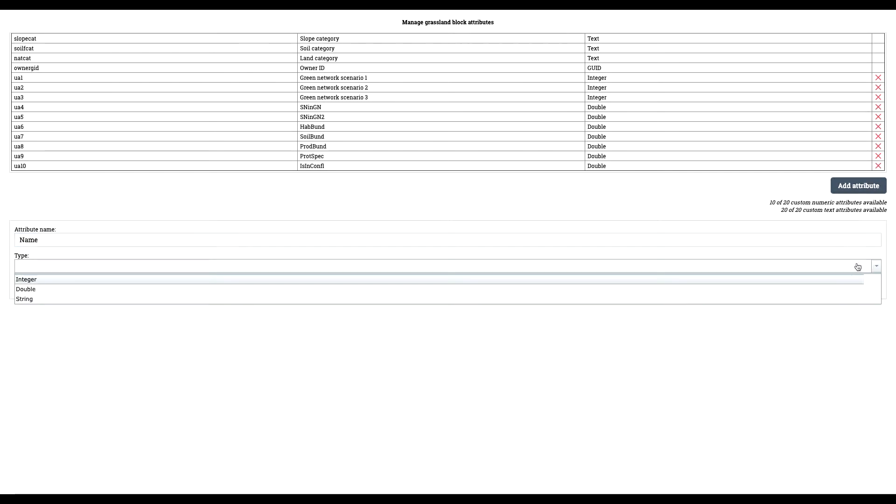
left_click(758, 299)
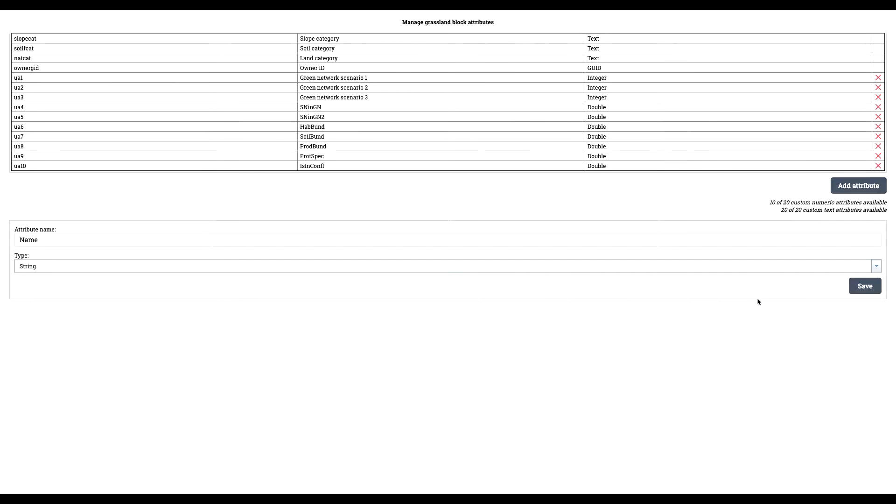
left_click(863, 290)
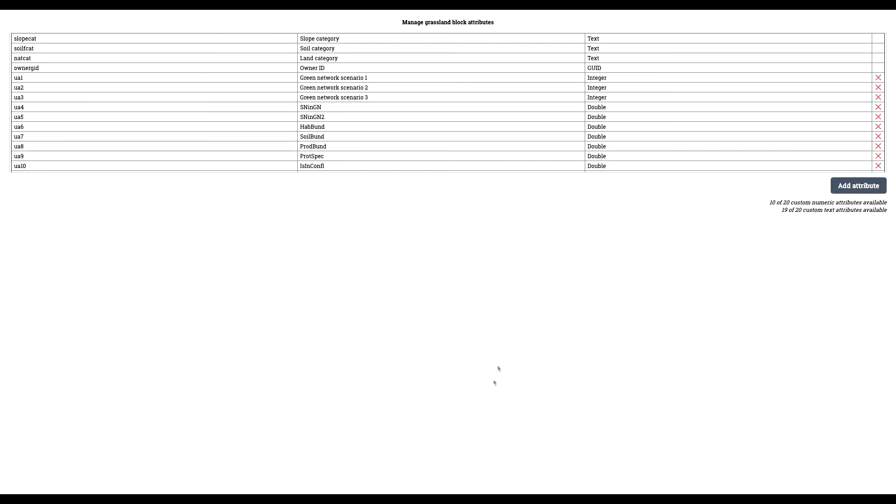
scroll(568, 168, "down", 1)
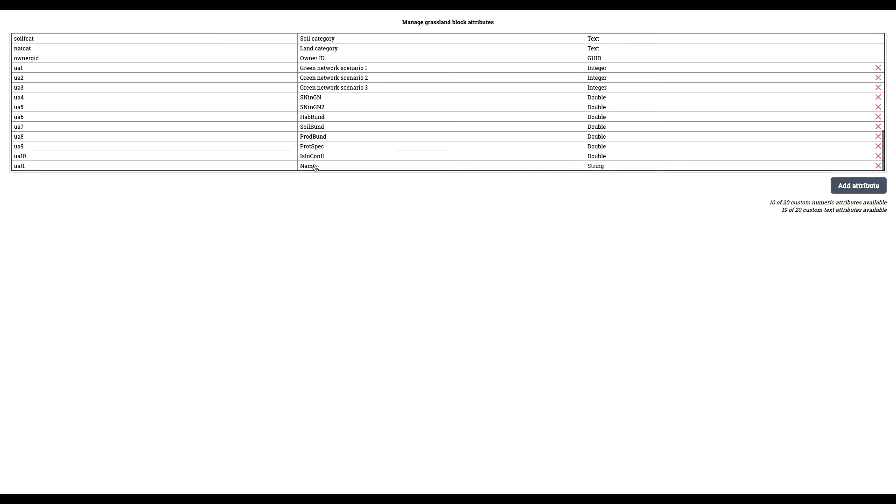
scroll(578, 170, "down", 1)
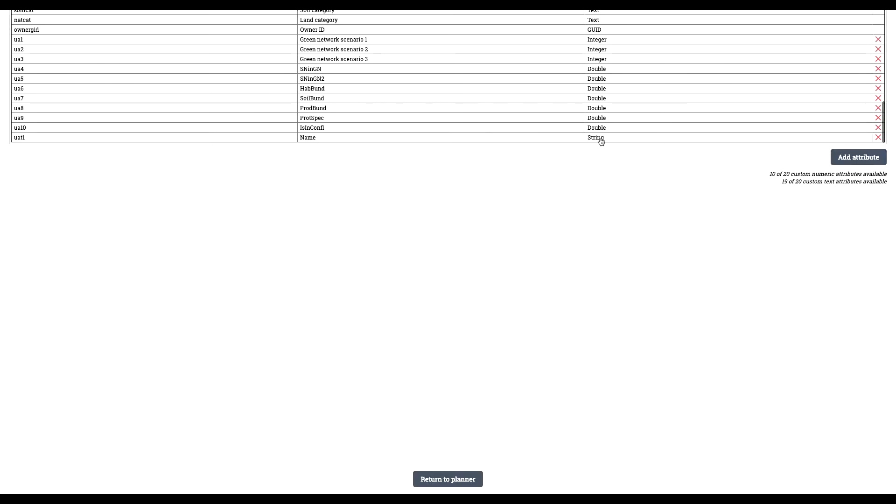
- Return to the planner, sign in with the saved credentials, and find the new Name column in the Grasslands table
left_click(448, 481)
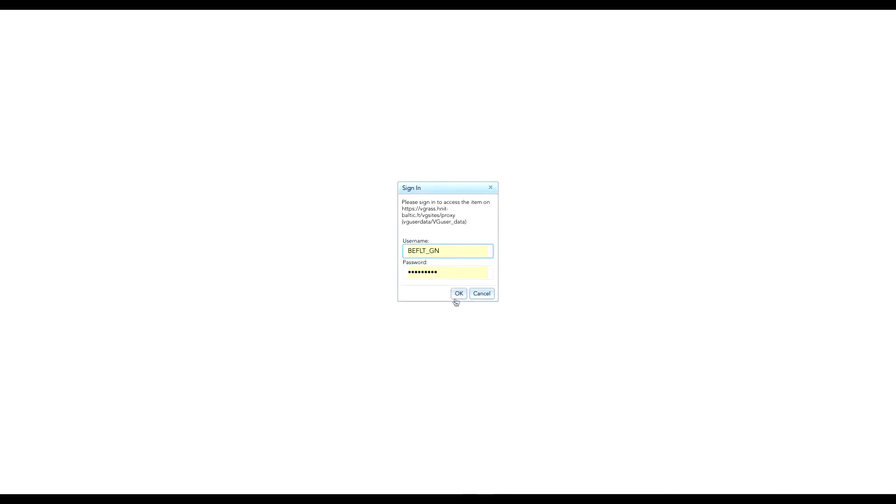
left_click(457, 288)
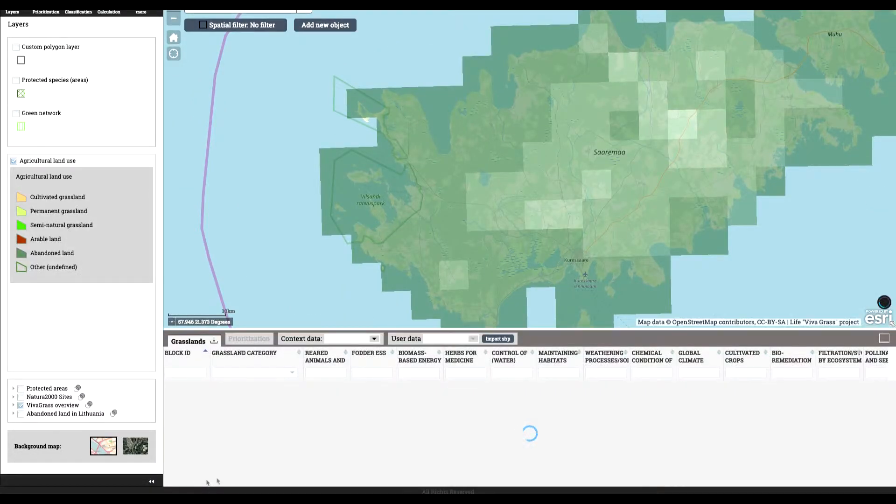
scroll(535, 474, "right", 13)
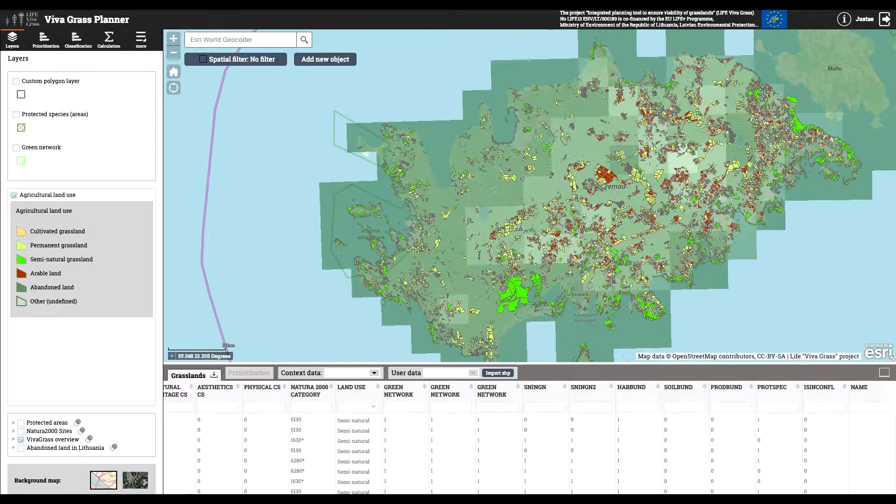
- Collapse the Grasslands table and hide the Agricultural land use and VivaGrass overview layers
left_click(884, 373)
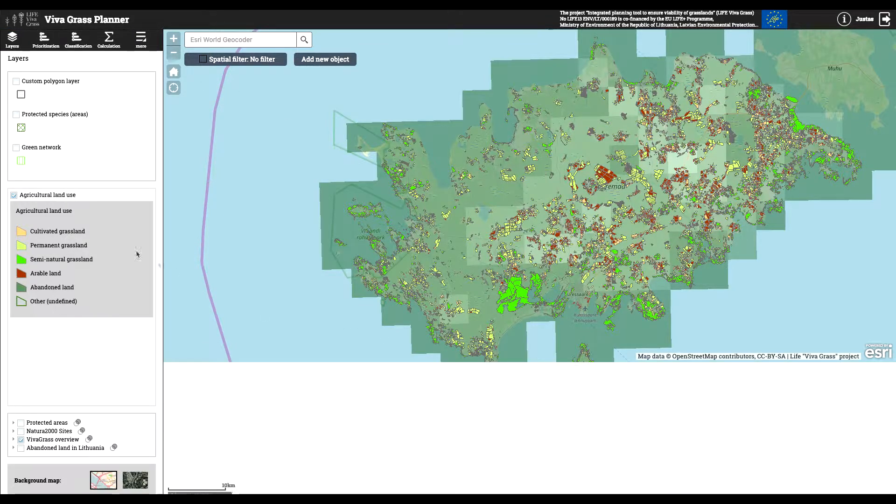
left_click(14, 195)
left_click(22, 438)
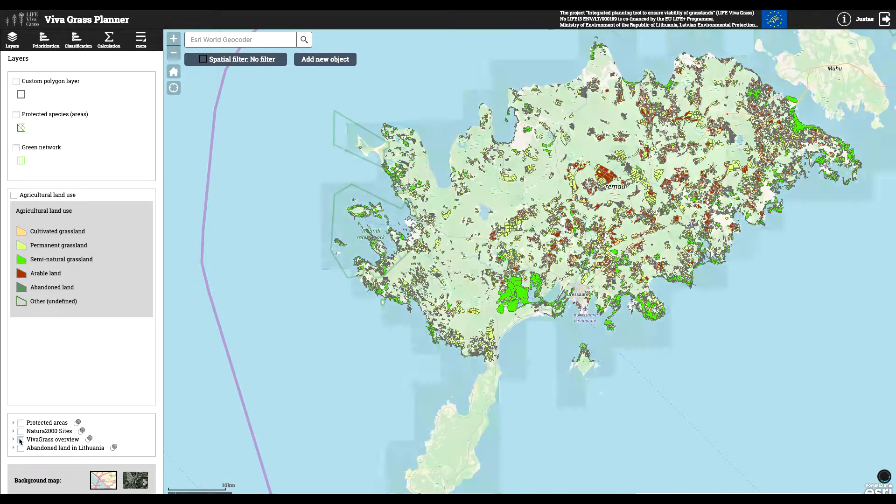
- Review the settings page for uploading a zipped shape file to the organization's account, and return to the settings list
left_click(140, 39)
left_click(109, 69)
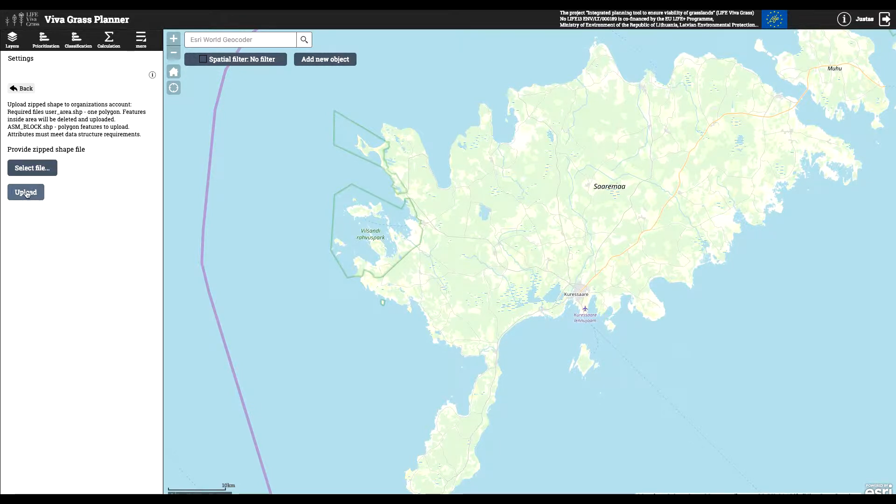
left_click(21, 88)
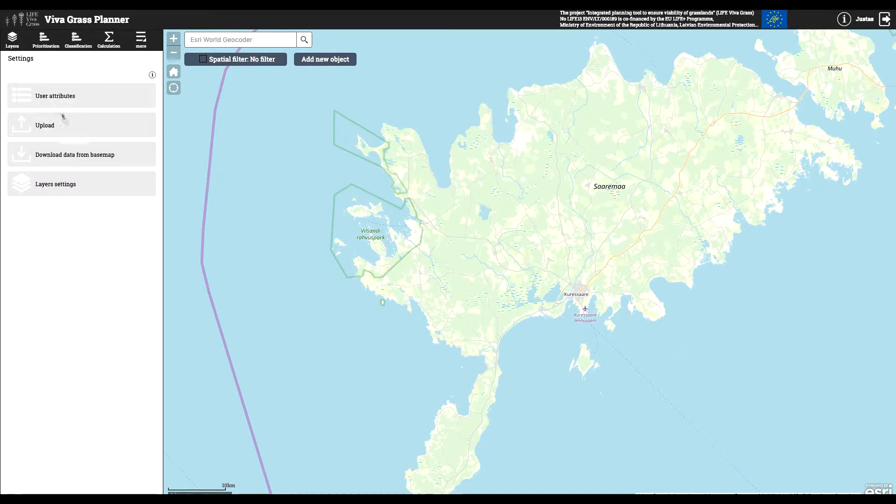
- Open the basemap data download and define its input area as a rectangle over western Saaremaa
left_click(84, 158)
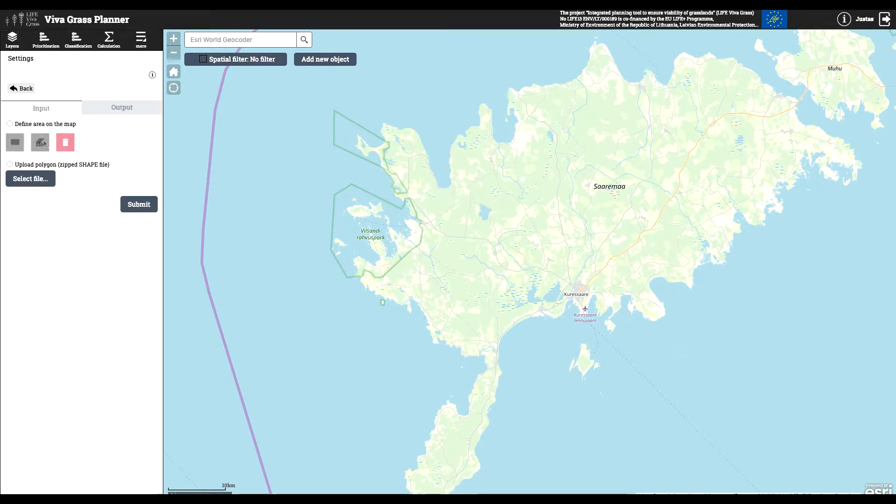
left_click(9, 123)
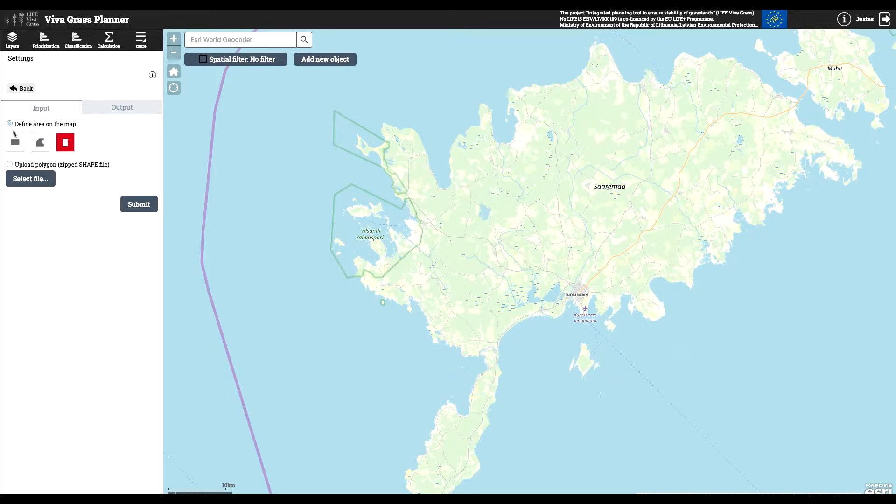
left_click(23, 144)
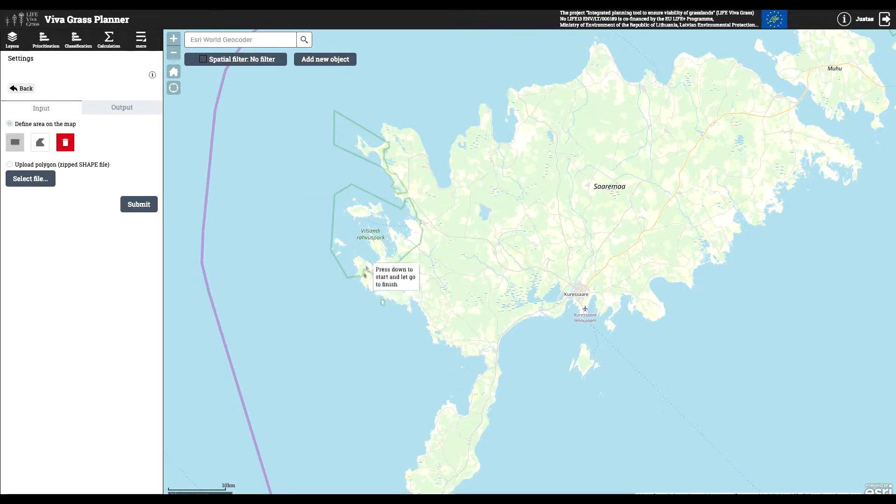
left_click_drag(372, 211, 528, 329)
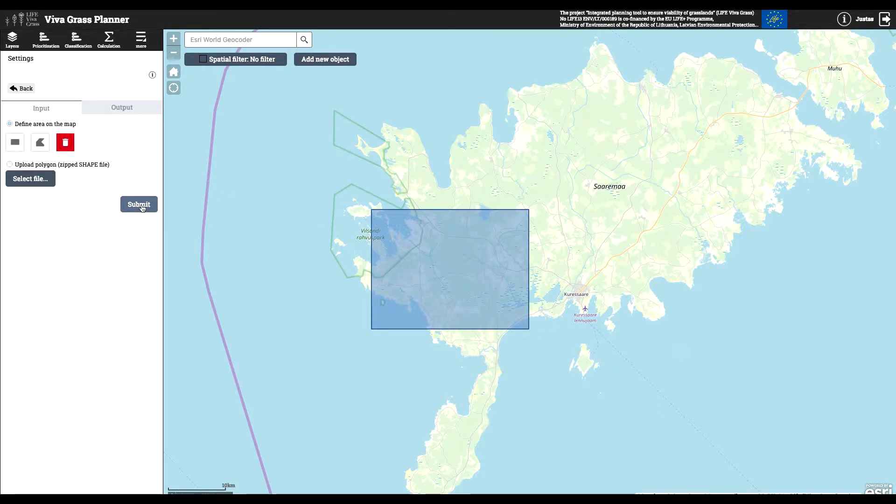
- Switch the download input to a zipped SHAPE polygon upload, remove the drawn rectangle, and return to the settings list
left_click(10, 165)
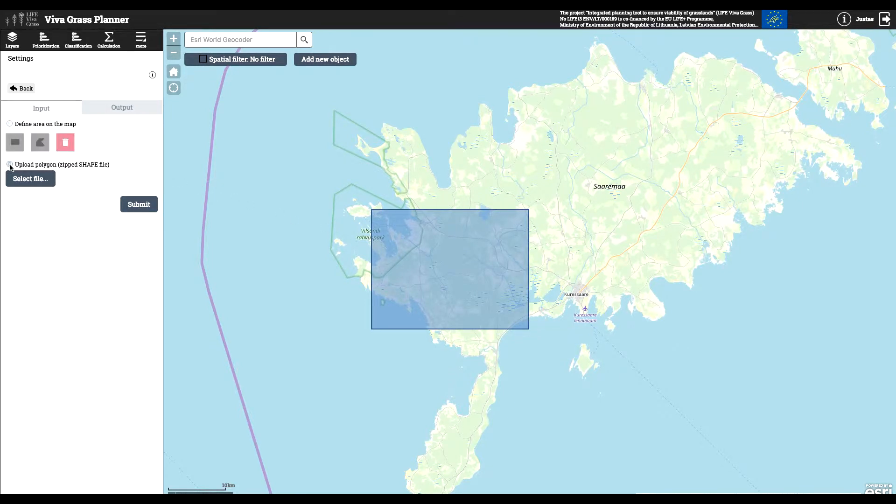
left_click(10, 124)
left_click(9, 165)
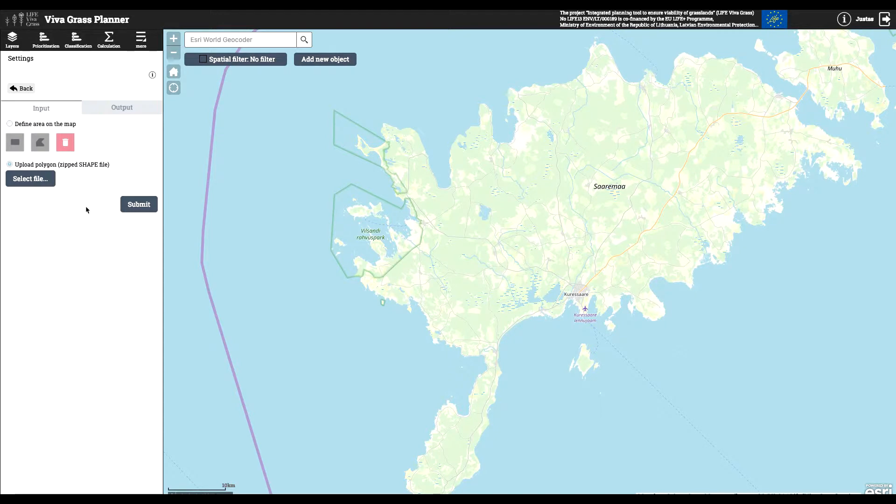
left_click(21, 89)
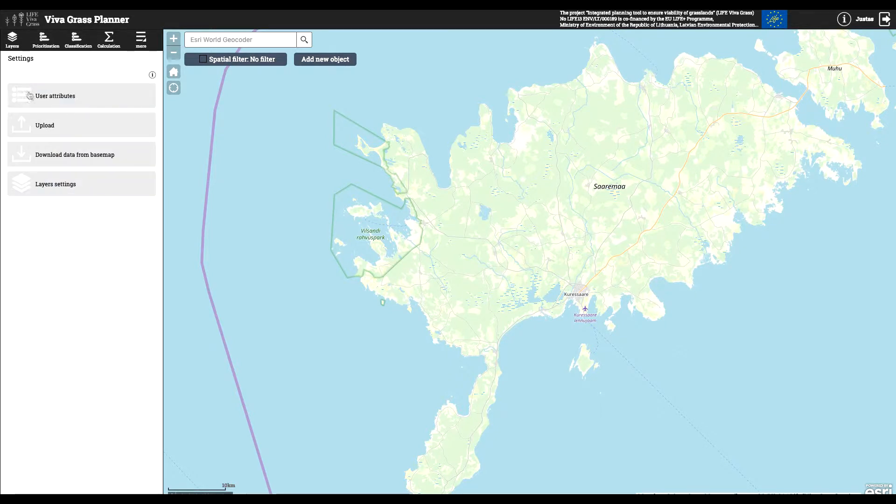
- Review the layers settings listing the organization's visible layers, and return to the map's layer list
left_click(88, 188)
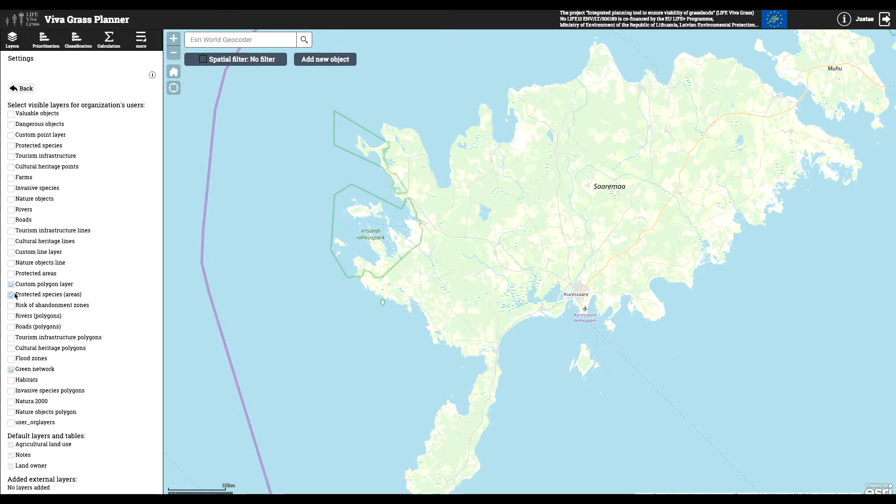
scroll(40, 287, "down", 3)
scroll(40, 287, "up", 3)
left_click(20, 90)
left_click(21, 48)
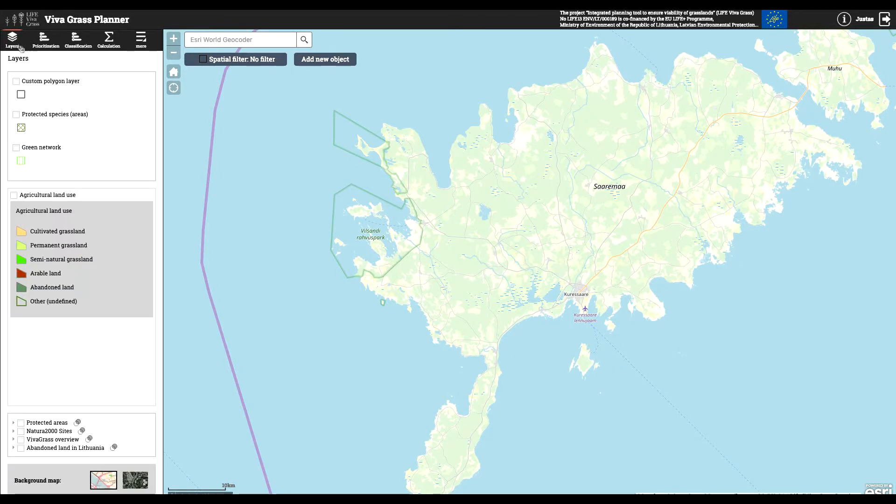